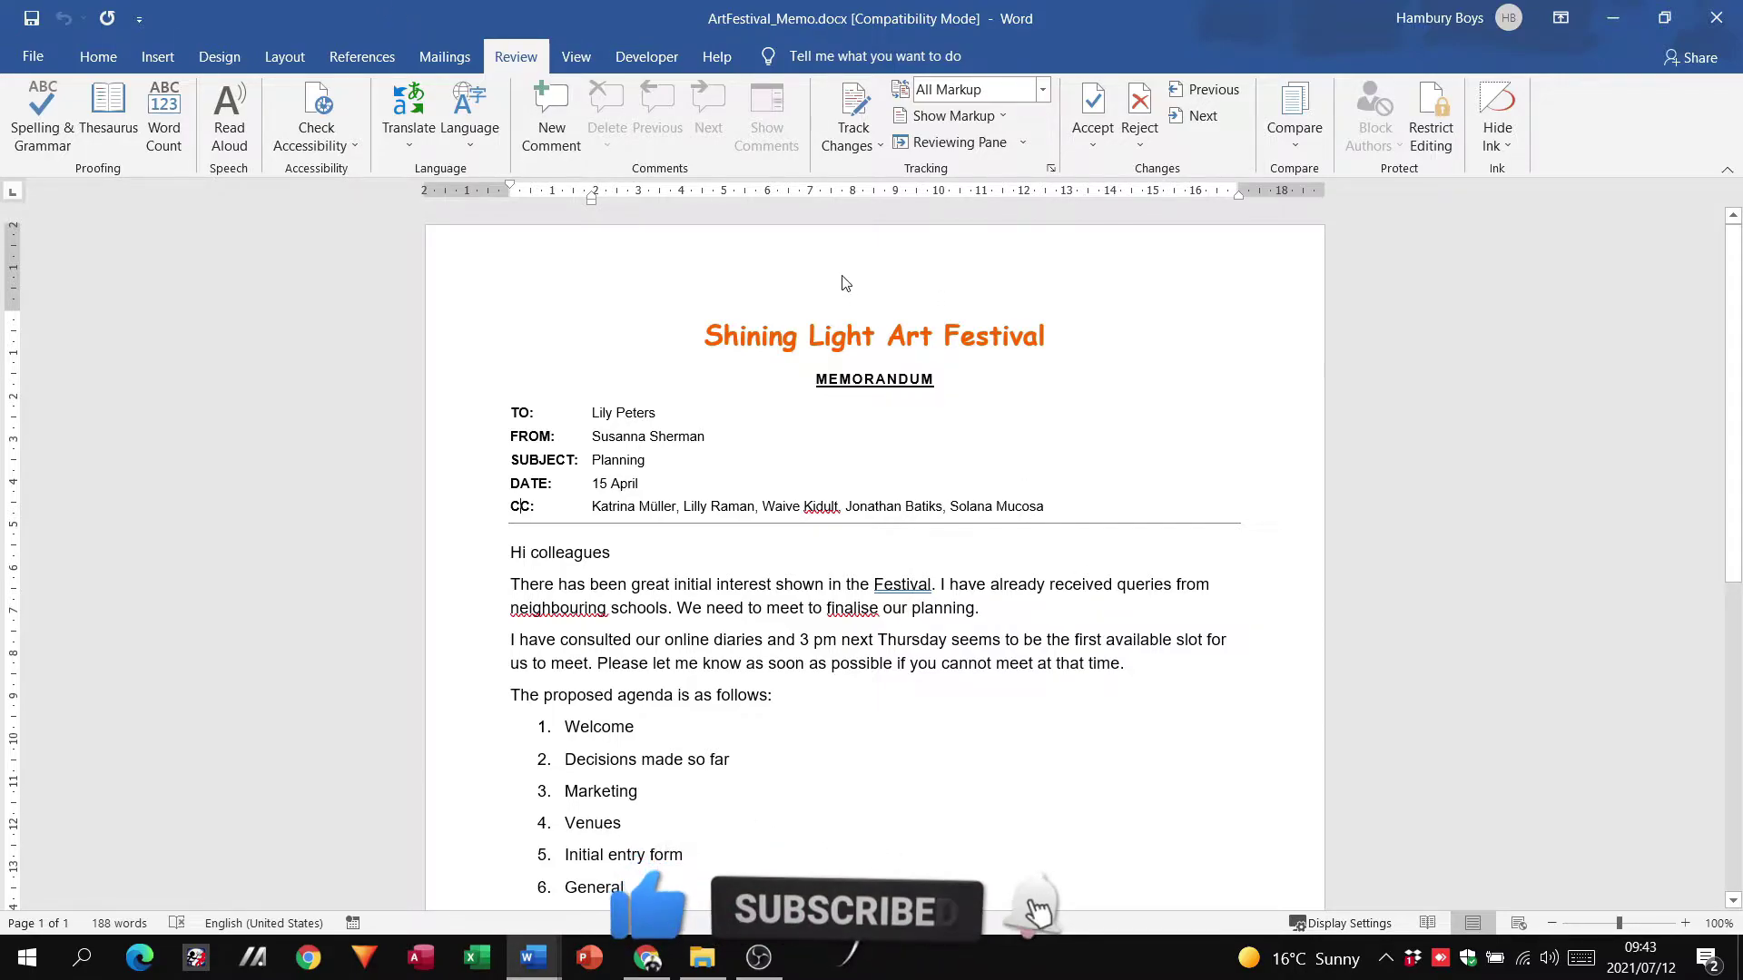
Step: Open Save As for the memo on the Desktop and select the A Challenging Life 6 Part Series folder
left_click(34, 58)
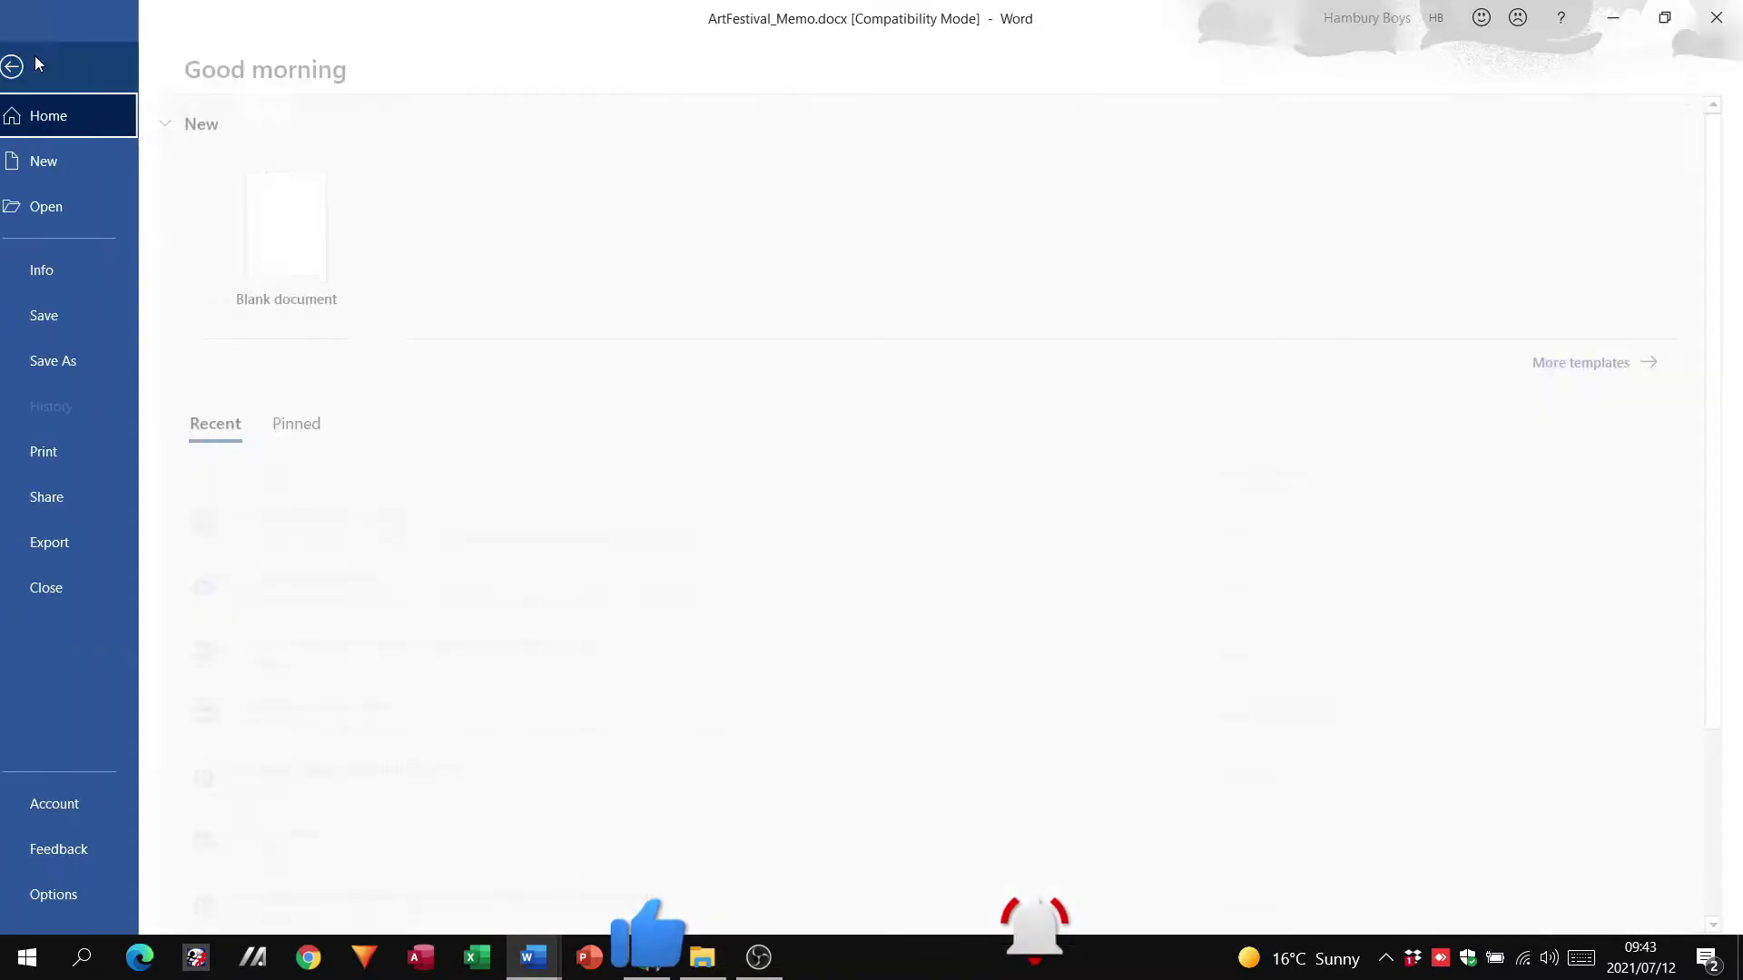
left_click(76, 367)
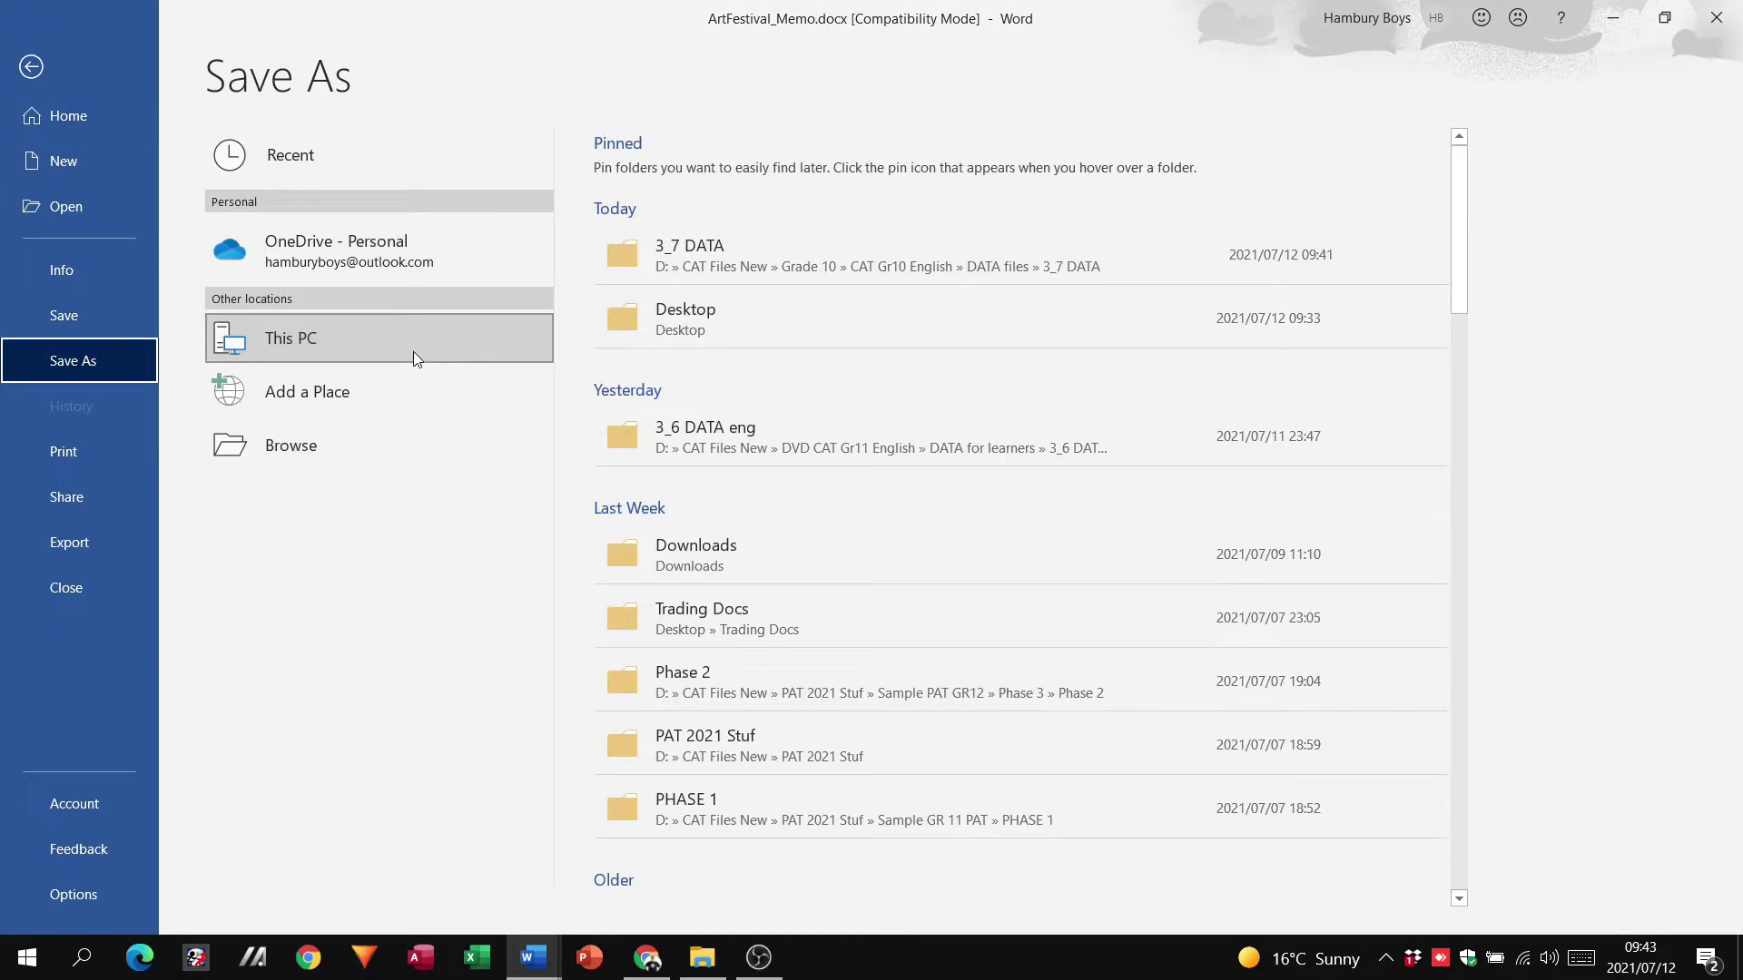
left_click(690, 314)
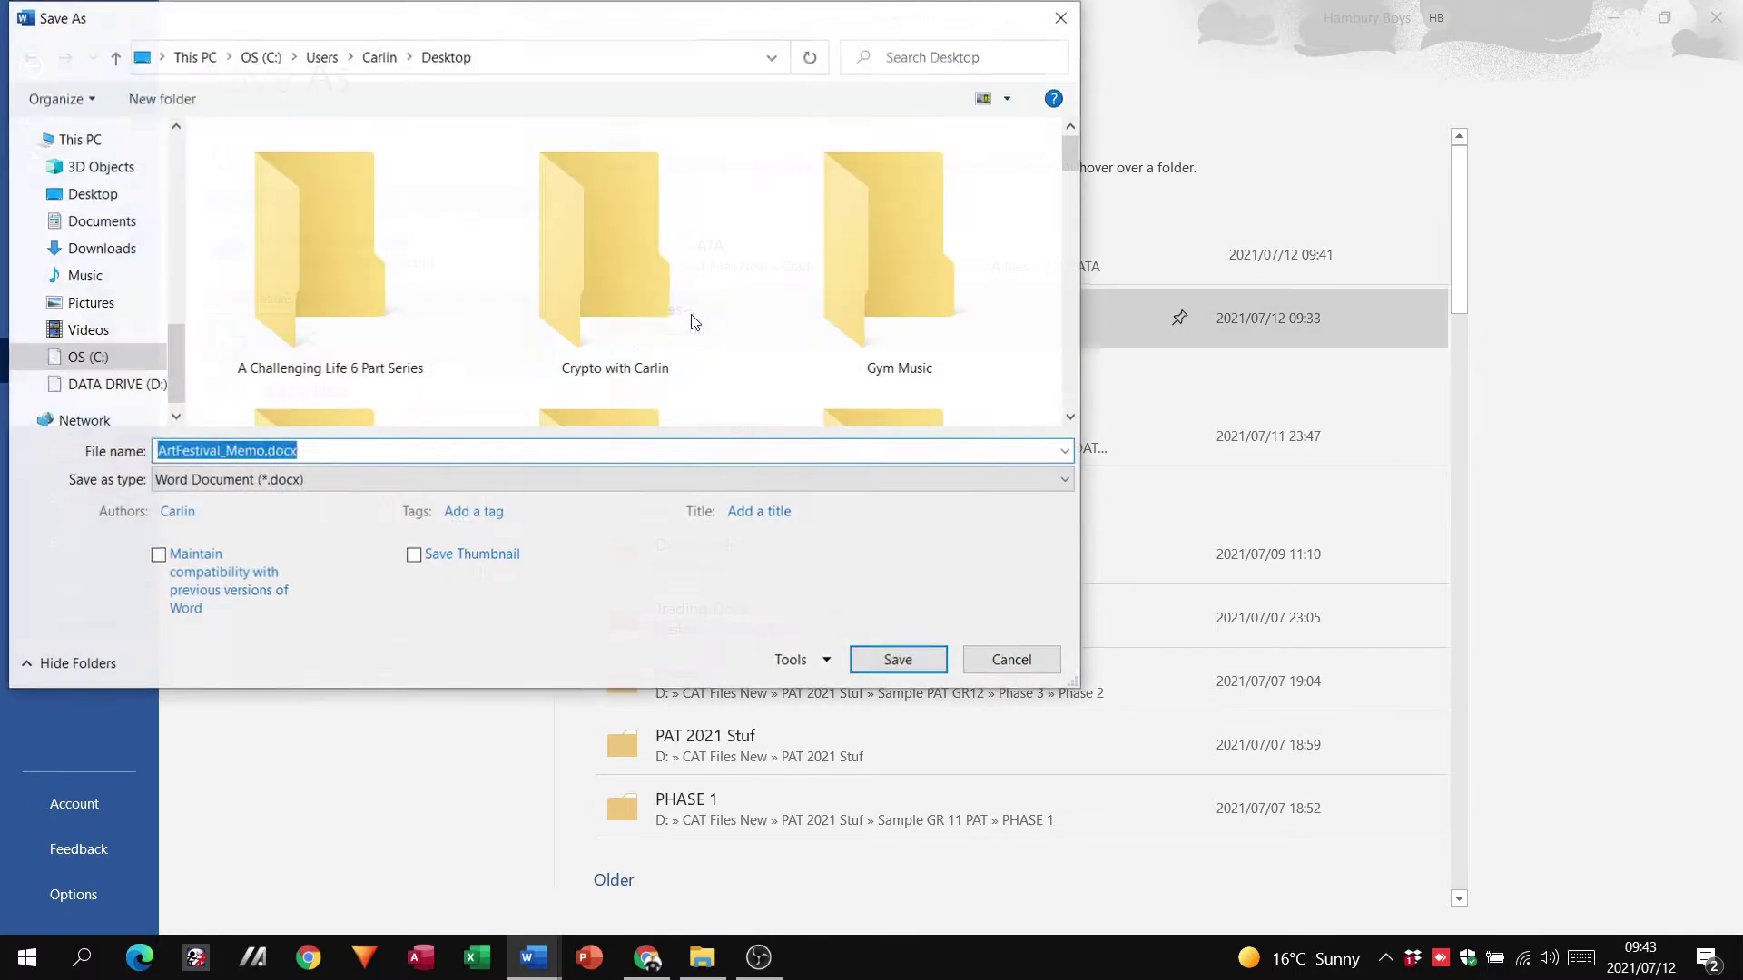
left_click(690, 314)
left_click(375, 300)
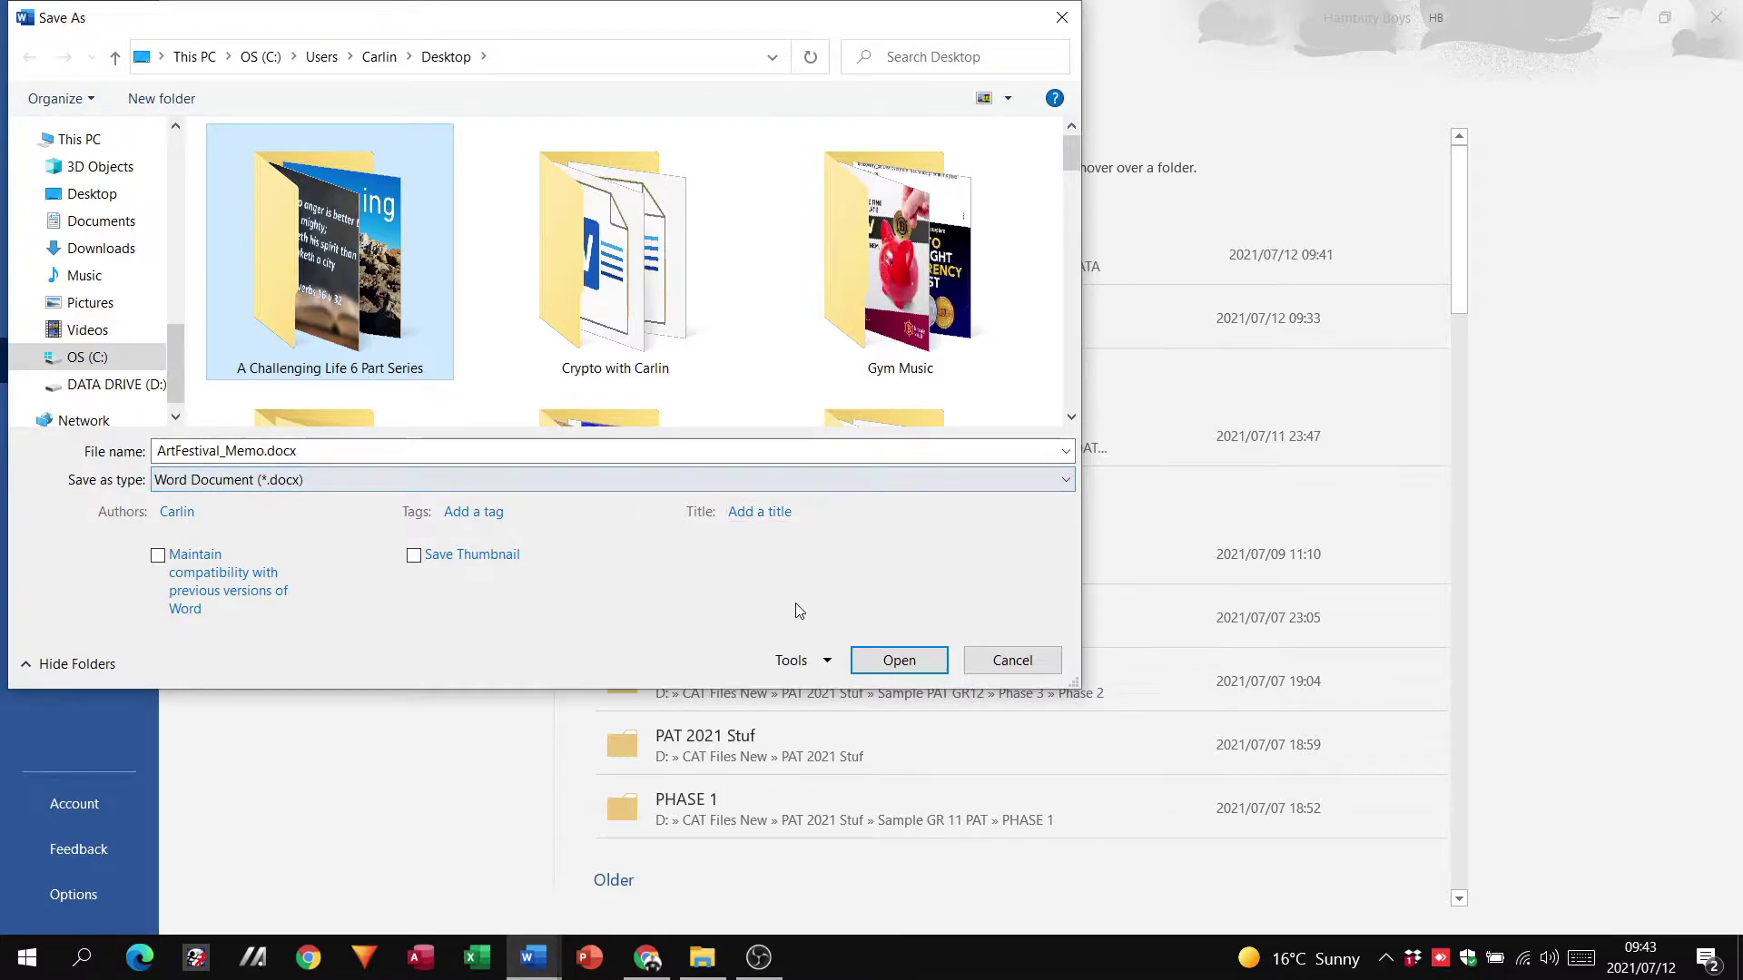
Step: In General Options, leave Read-only recommended unticked and enter the open and modify passwords
left_click(827, 662)
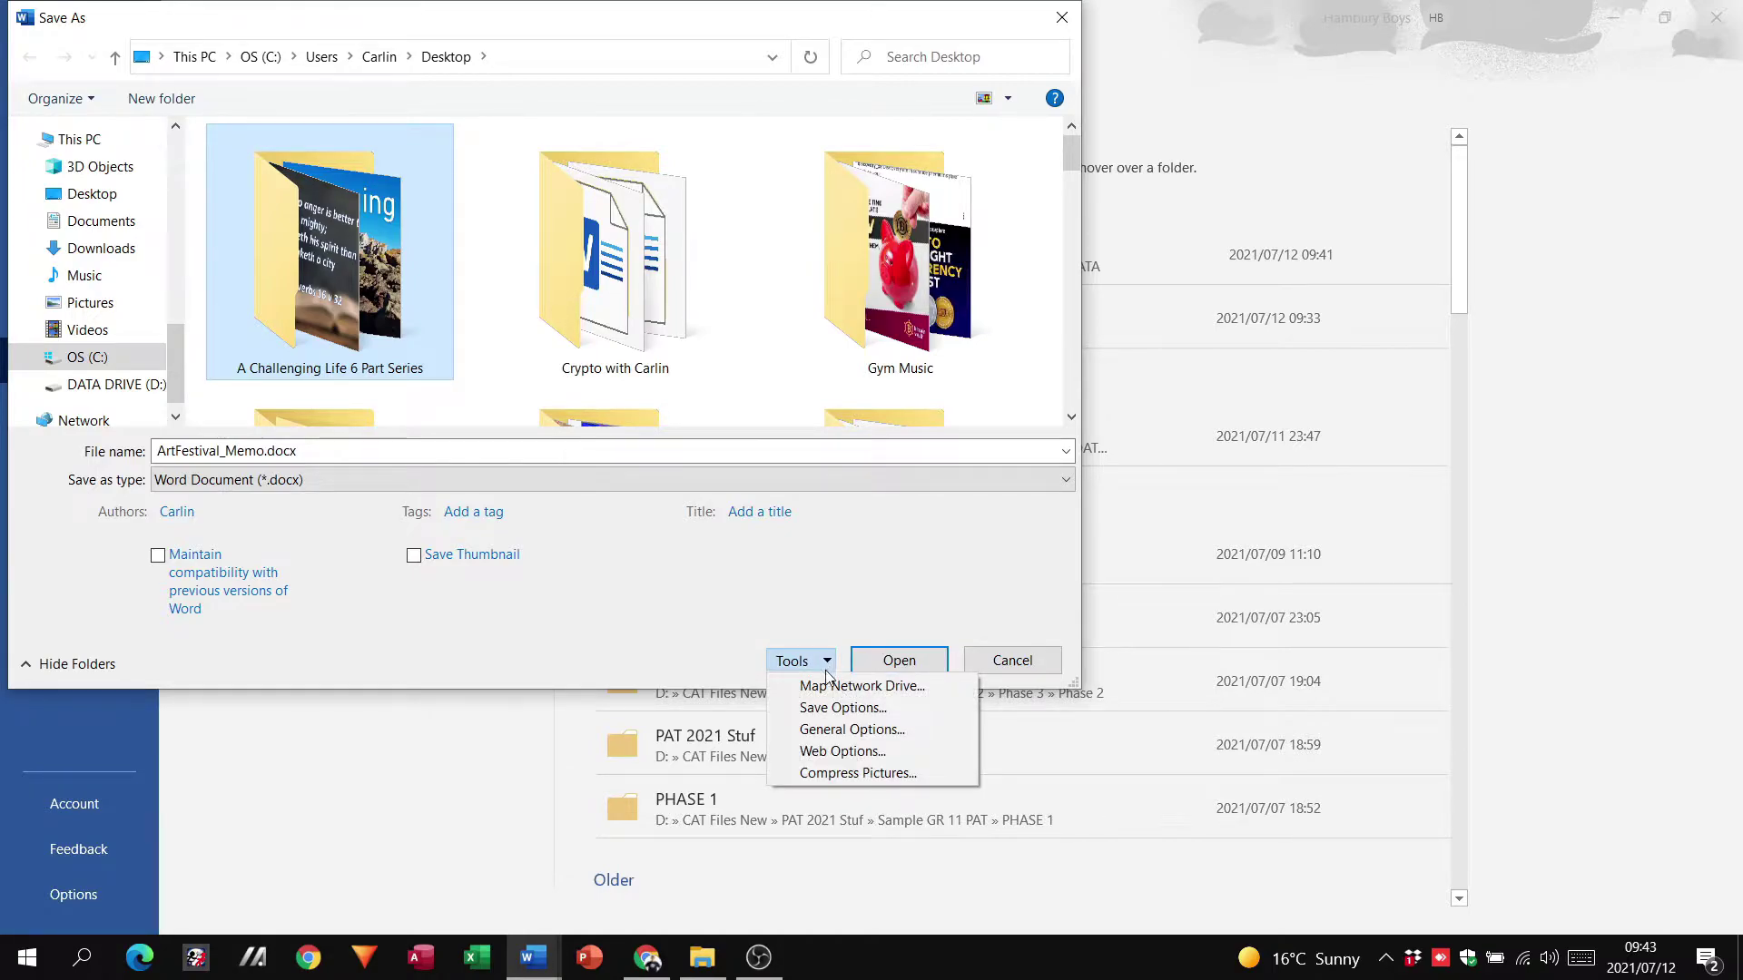
left_click(859, 731)
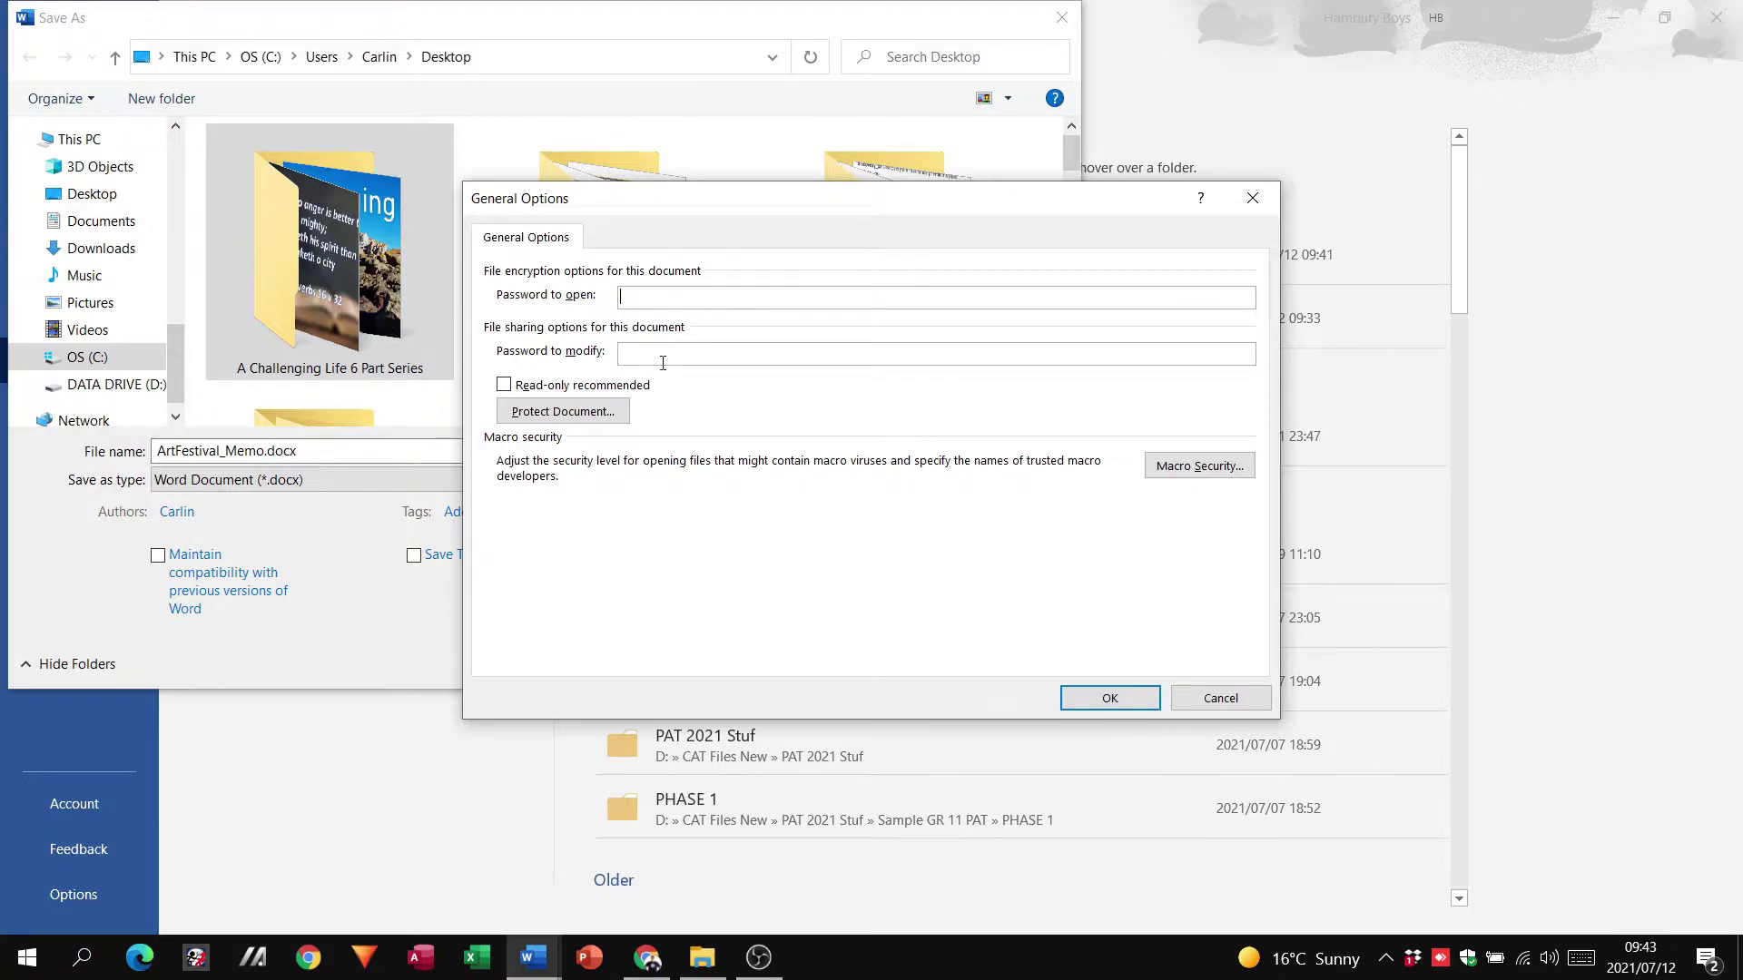
left_click(515, 387)
left_click(565, 392)
left_click(700, 291)
type("***")
Step: Re-enter and confirm both the open password and the modify password
left_click(1120, 701)
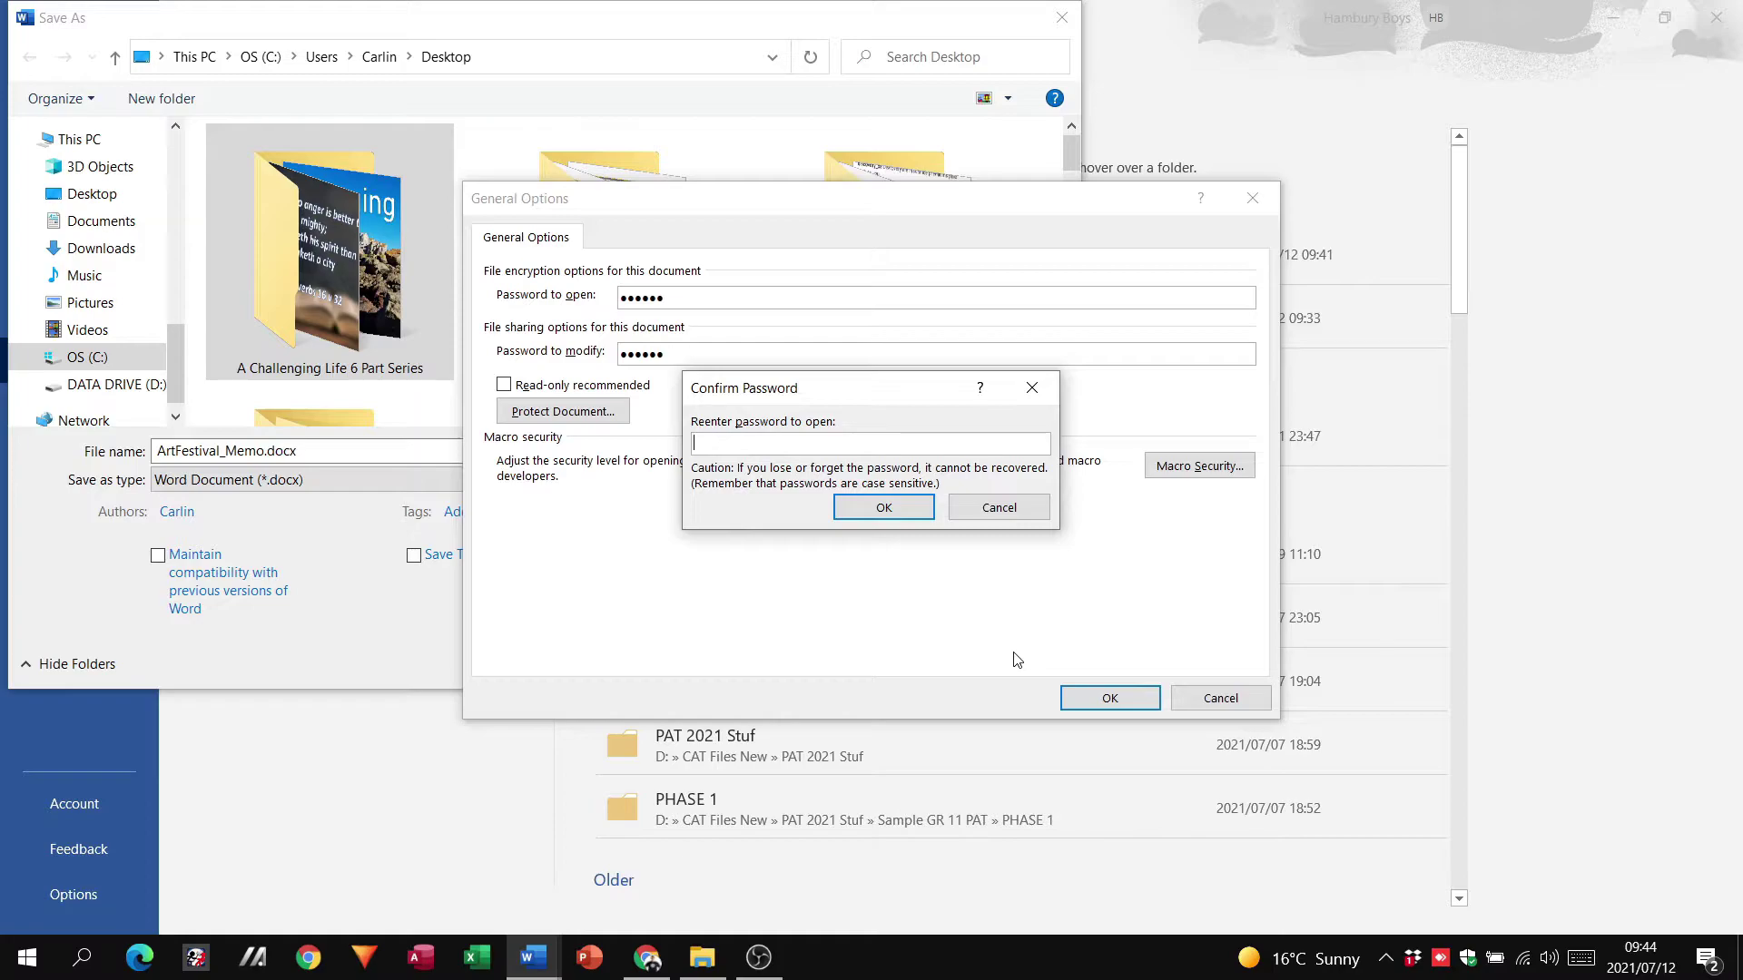
type("••••••")
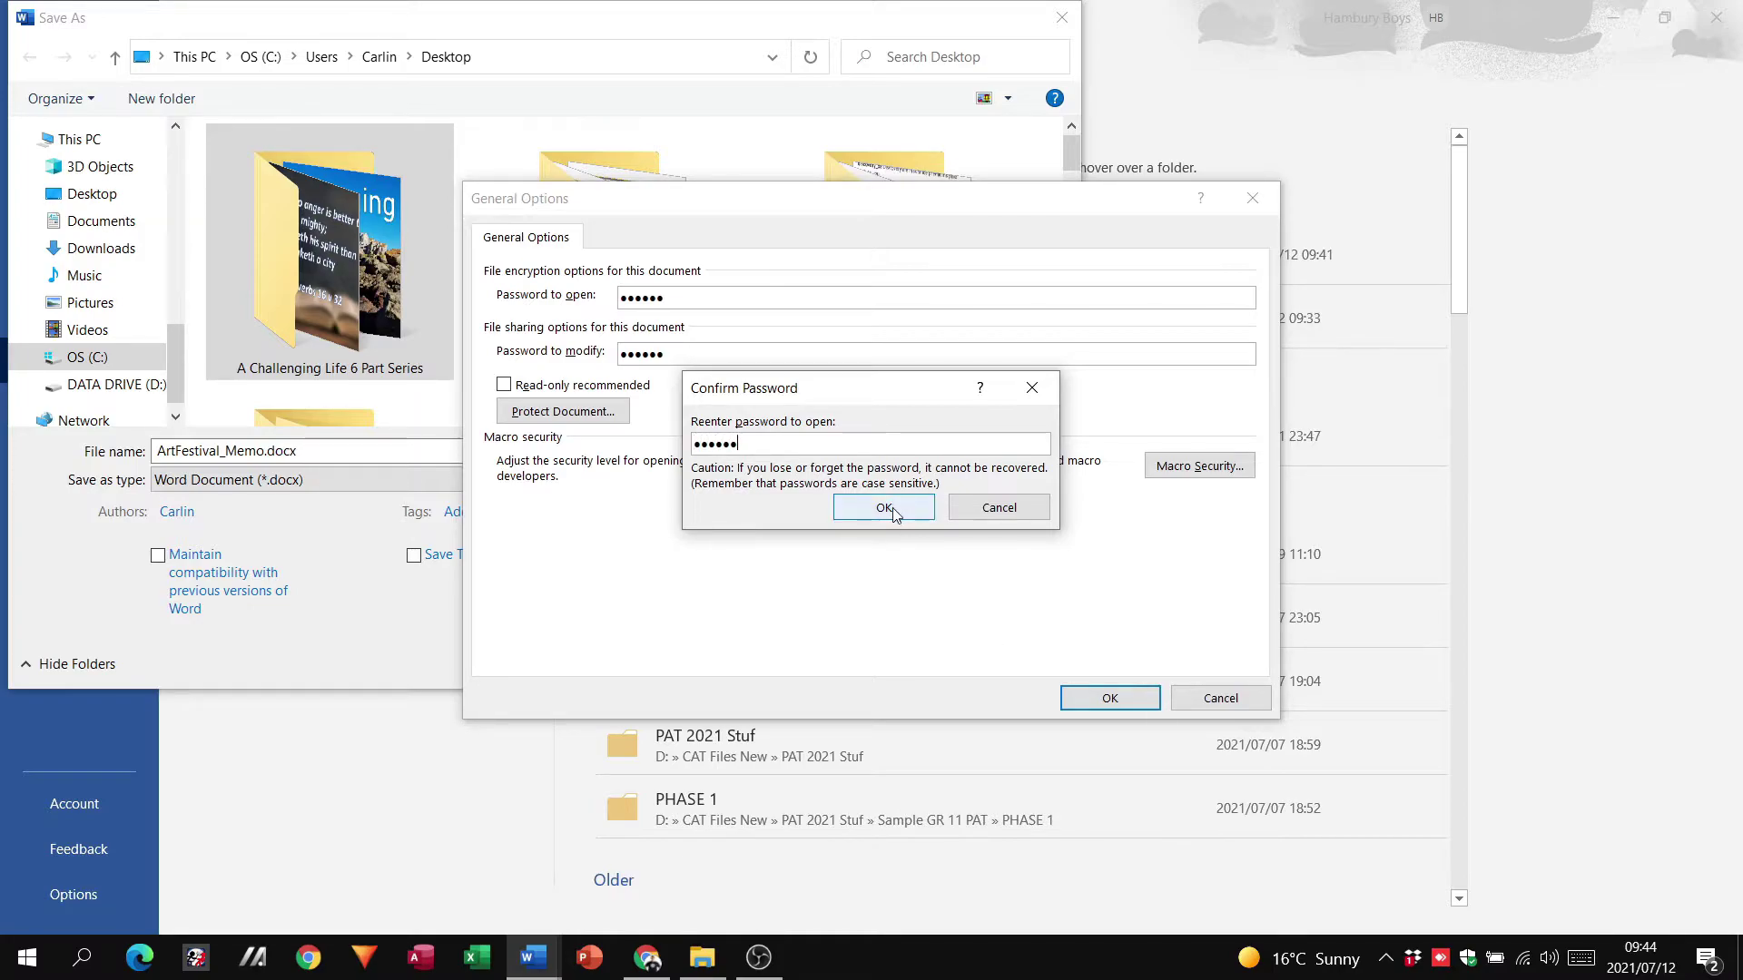
left_click(891, 508)
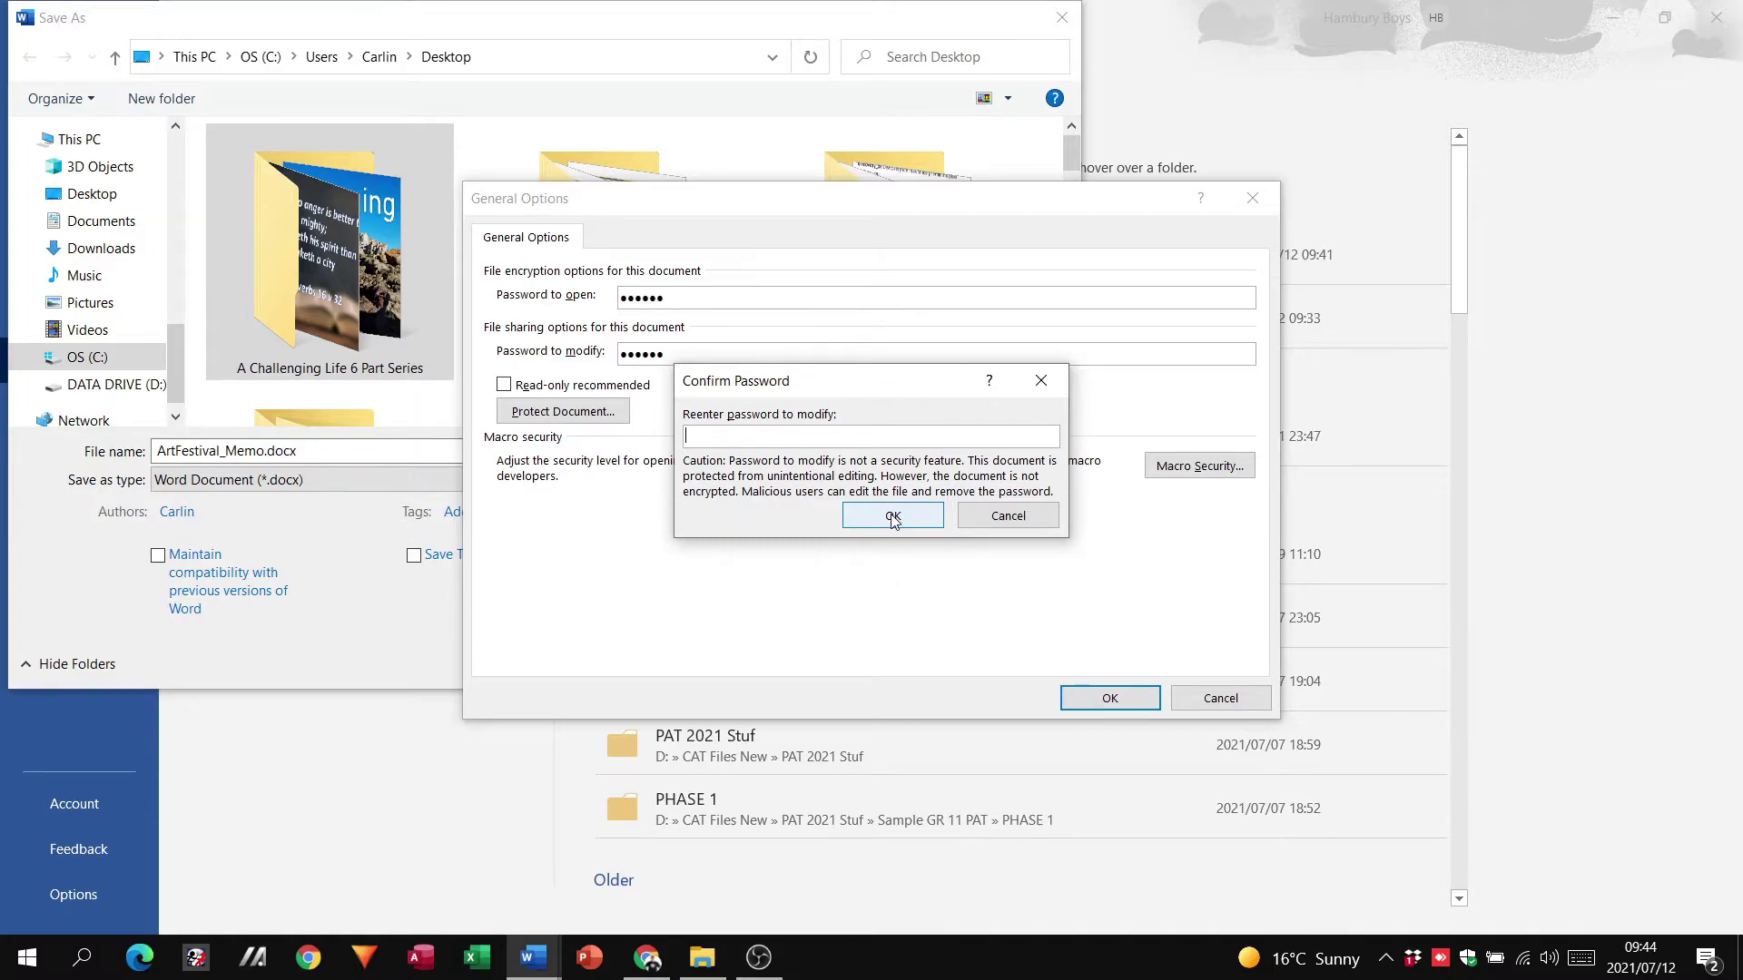
type("••••••")
left_click(893, 515)
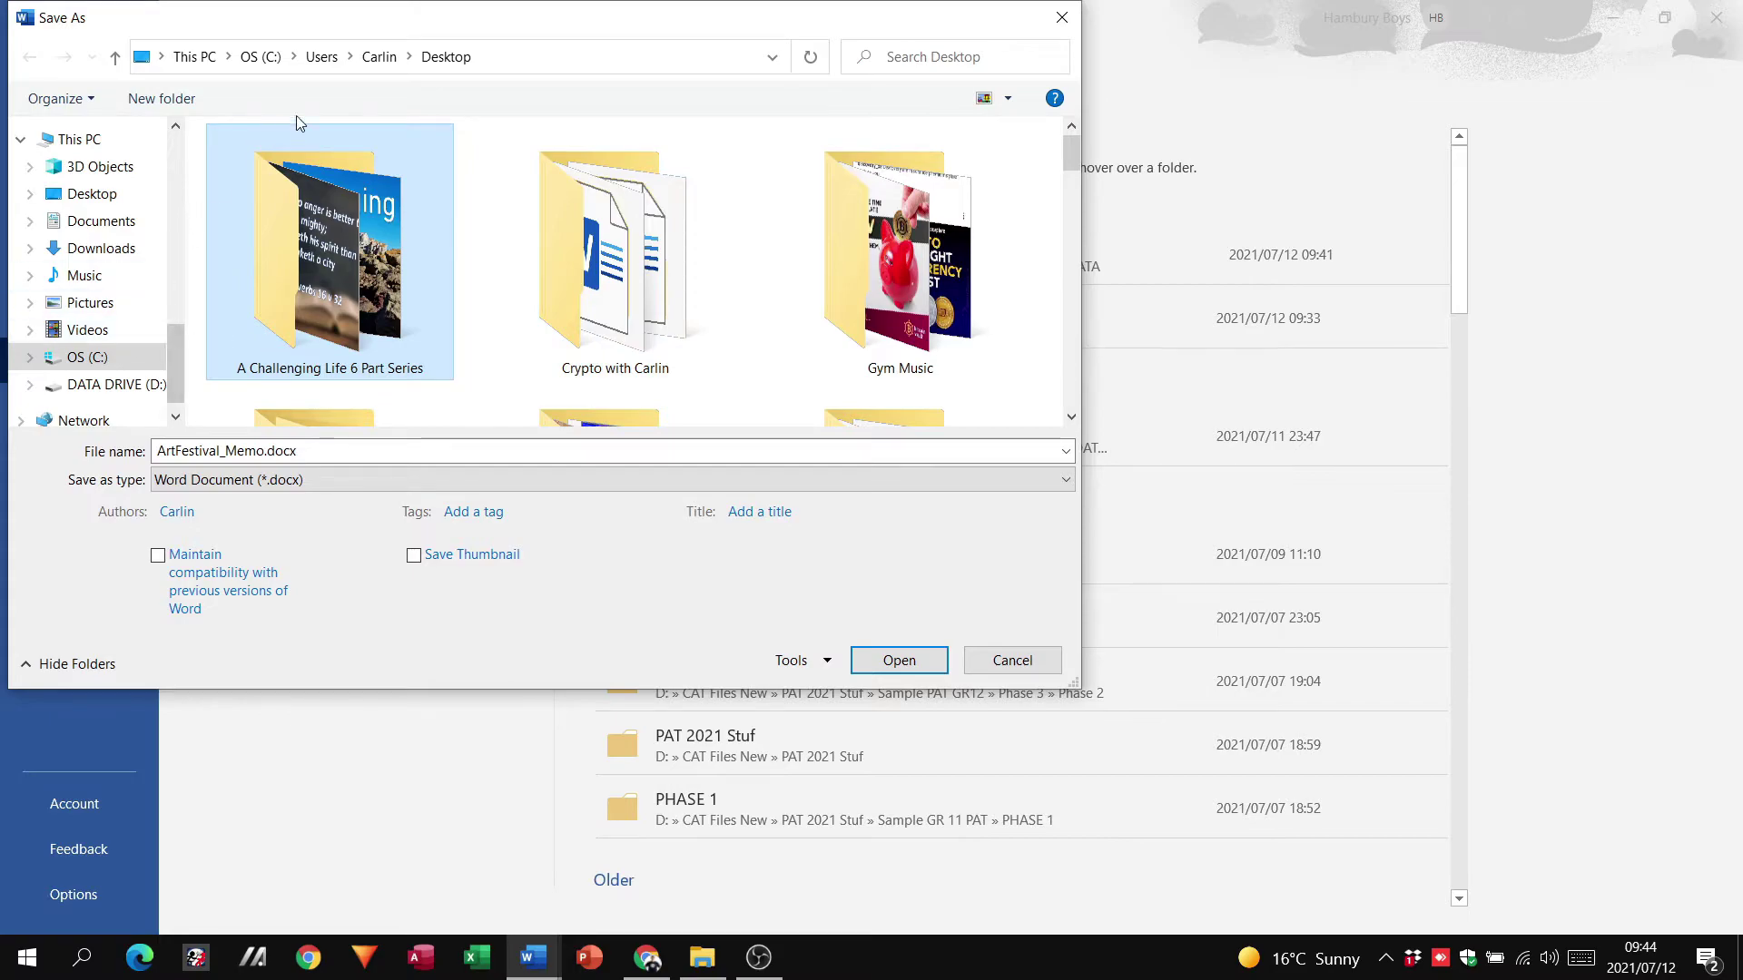
Step: Save ArtFestival_Memo.docx into the Desktop's A Challenging Life 6 Part Series folder
left_click(446, 56)
scroll(1015, 298, "down", 2)
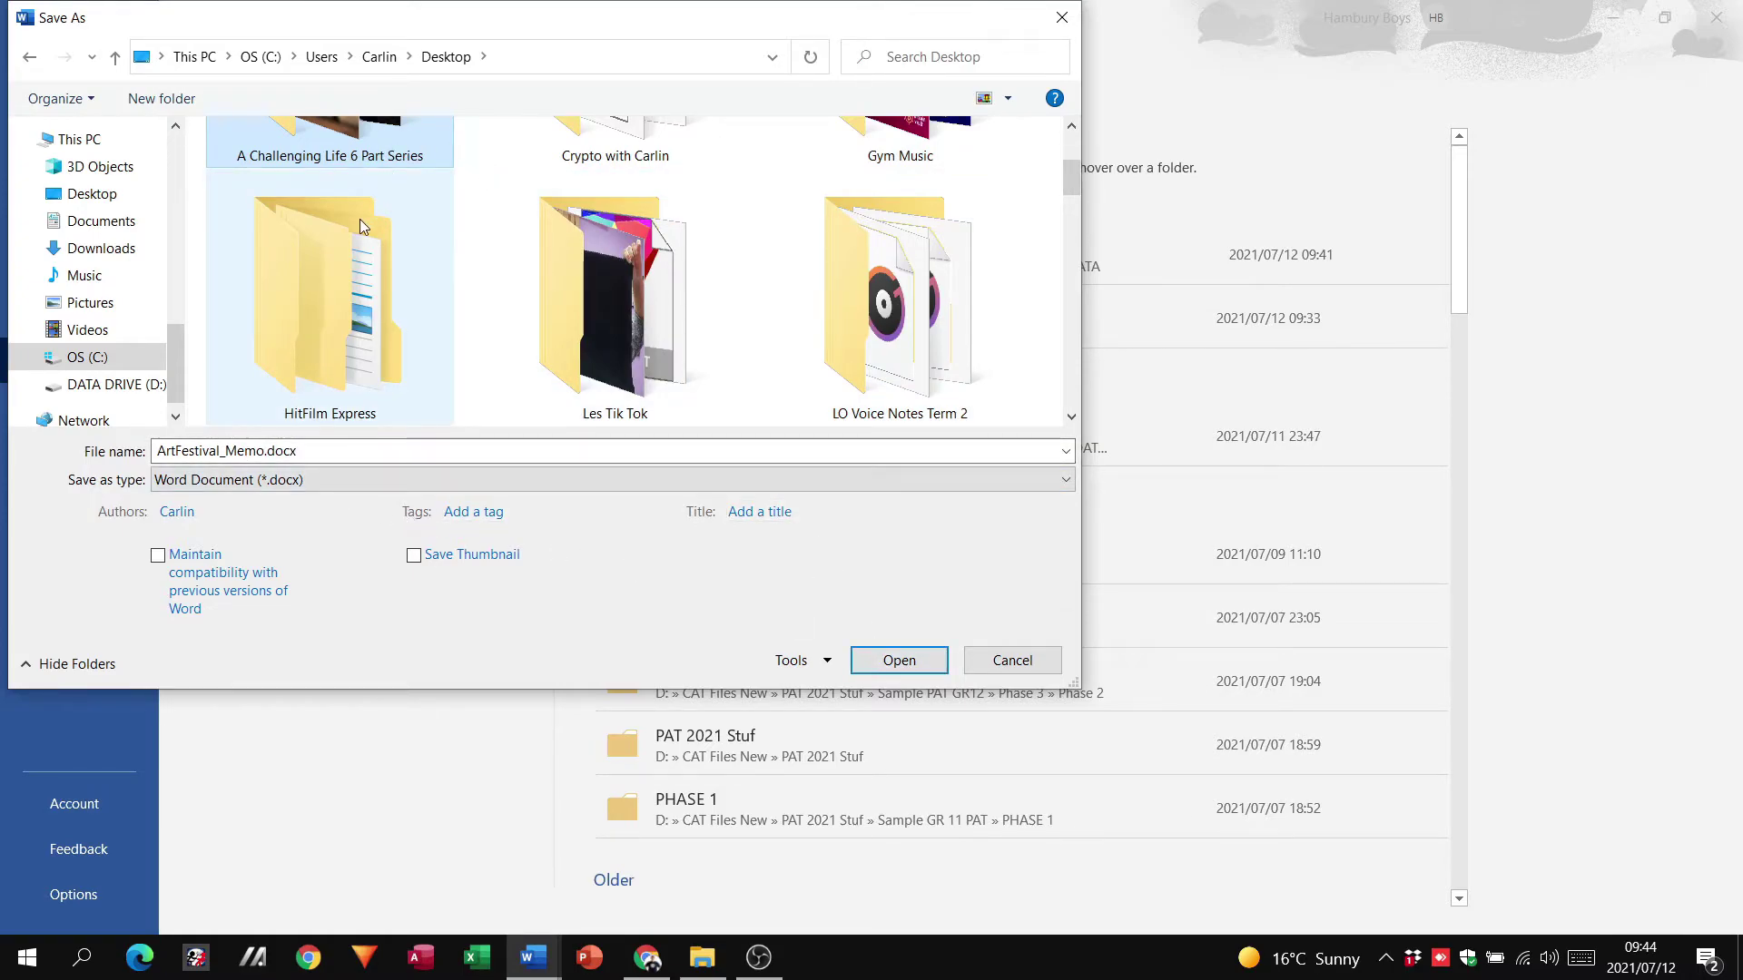
double_click(386, 164)
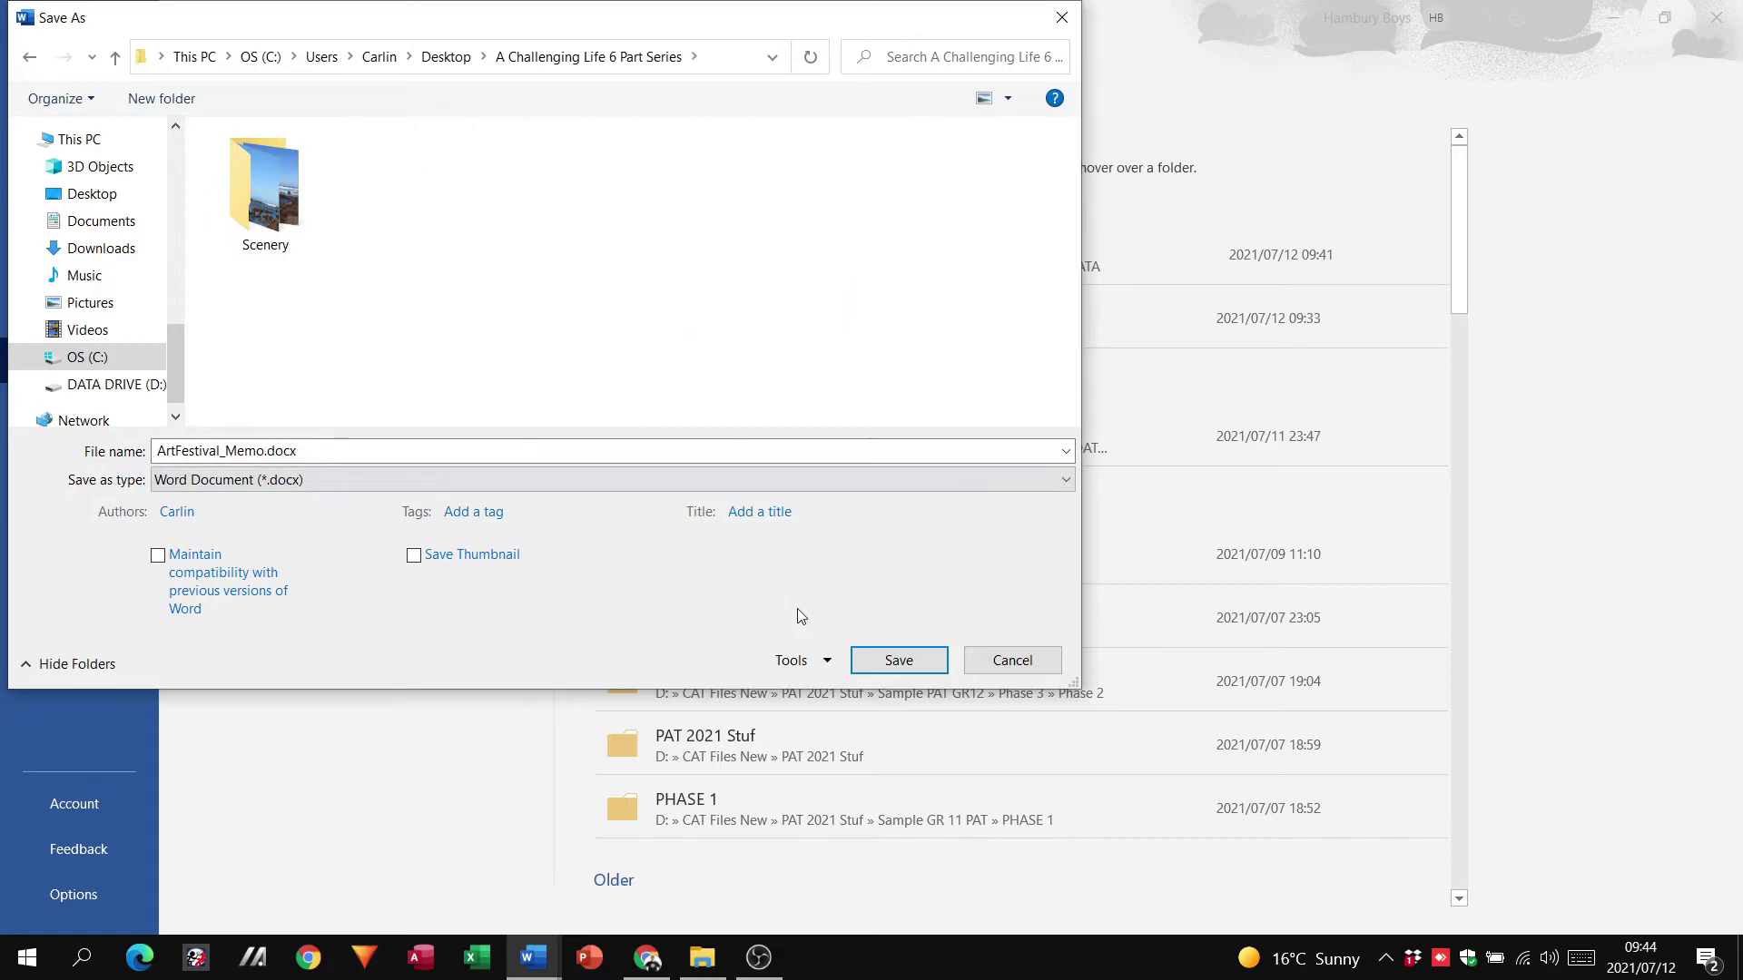
left_click(895, 670)
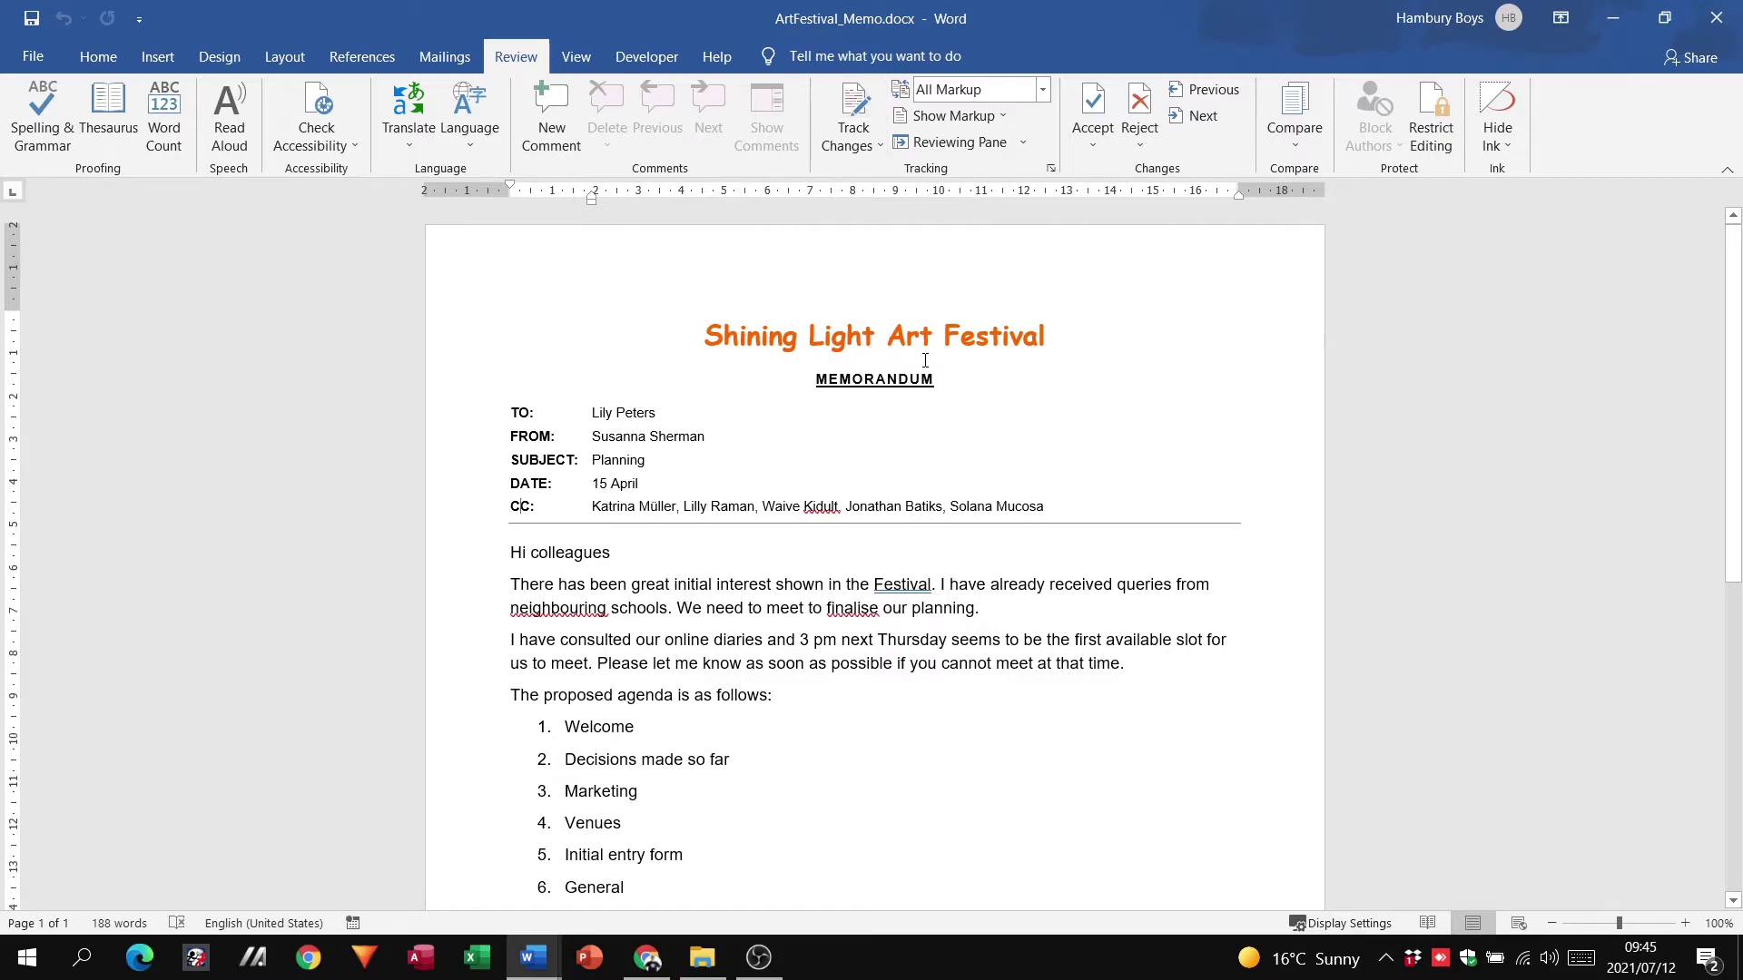
Step: Reopen ArtFestival_Memo.docx from its folder, entering the open password and then the modify password
key("super+d")
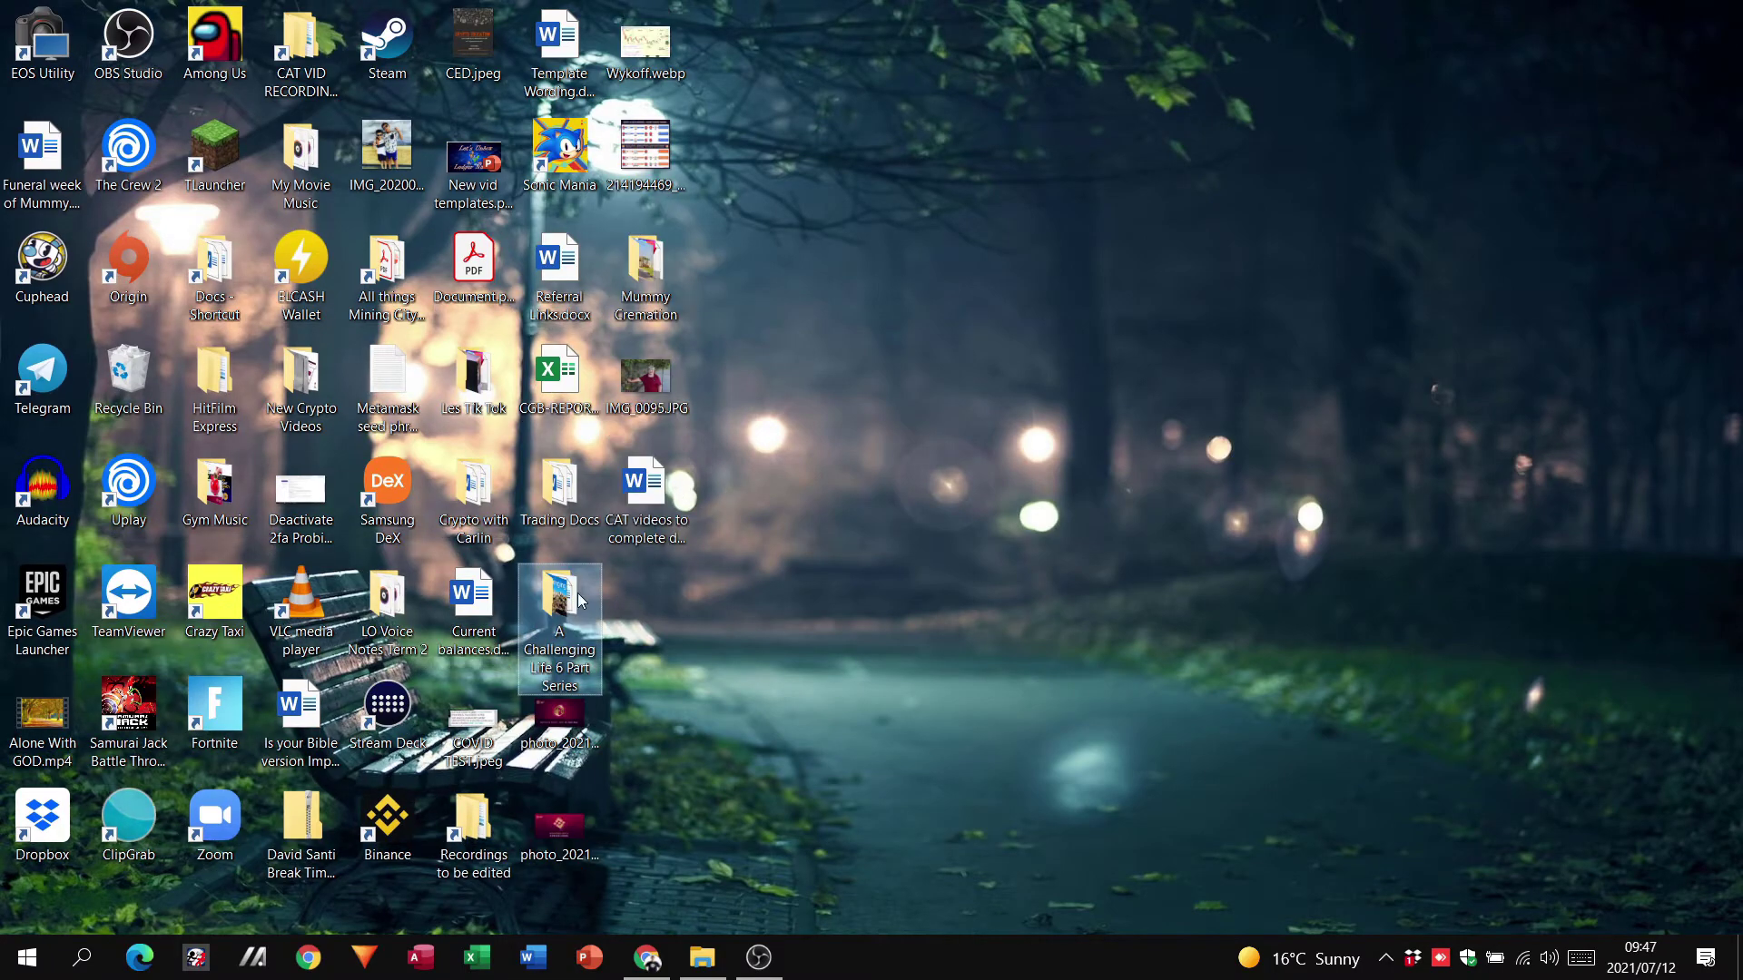
double_click(563, 599)
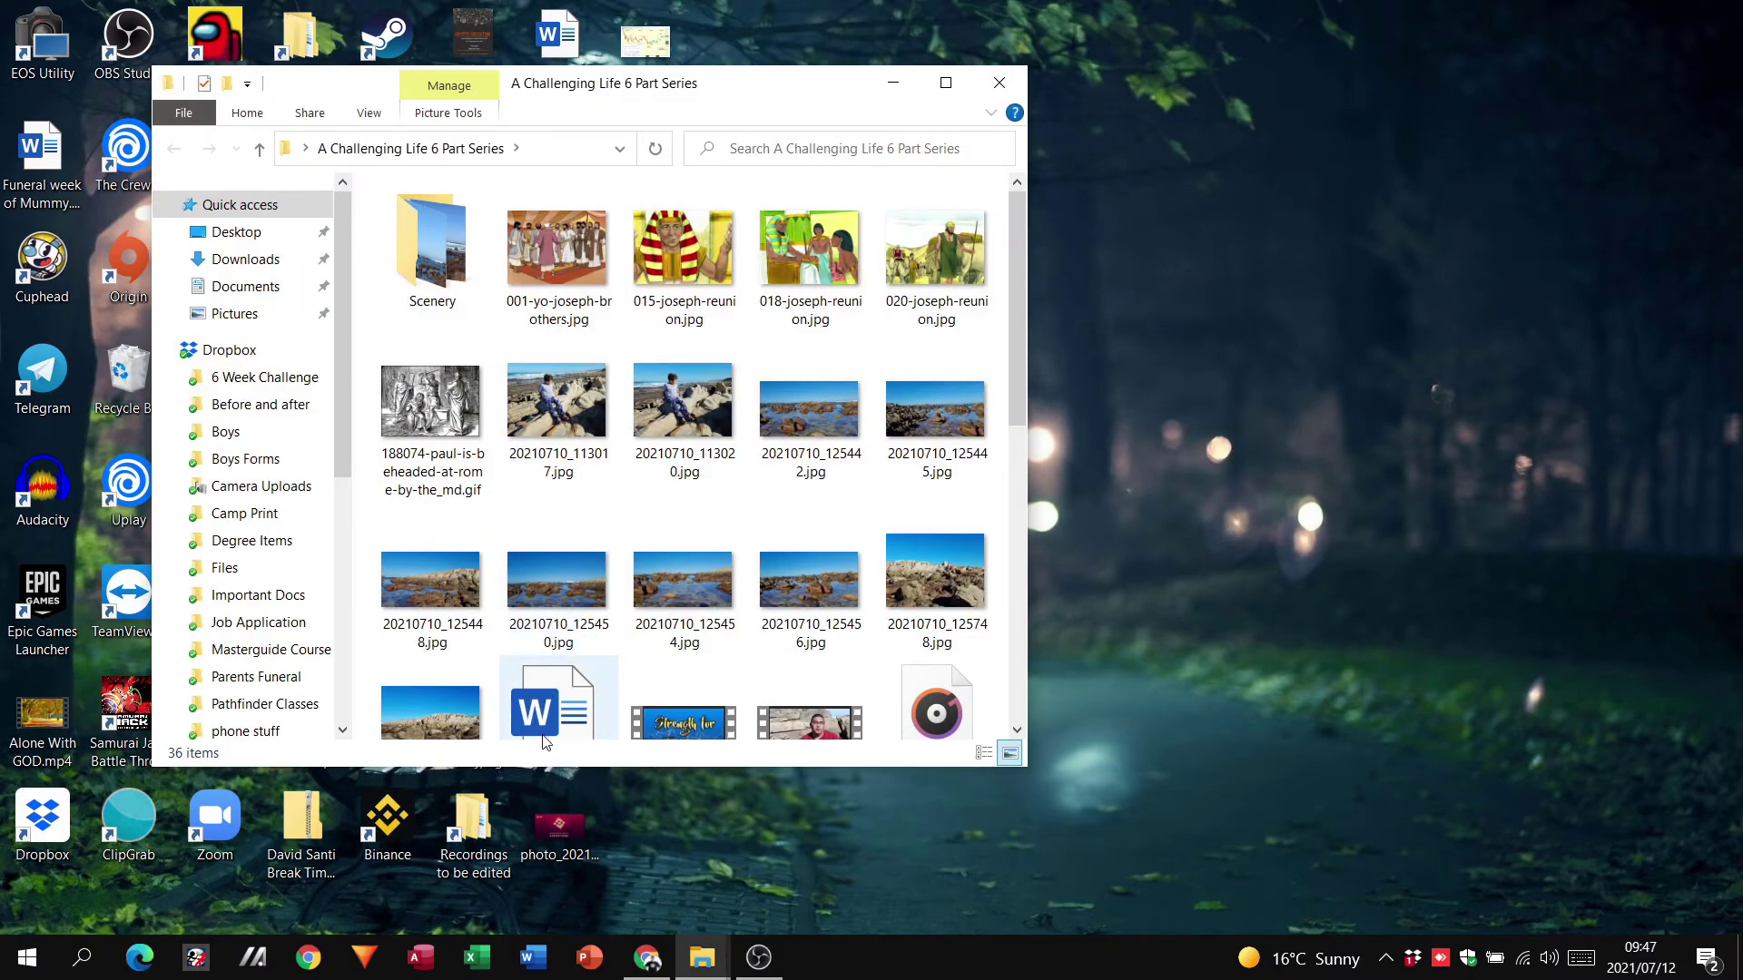
double_click(546, 739)
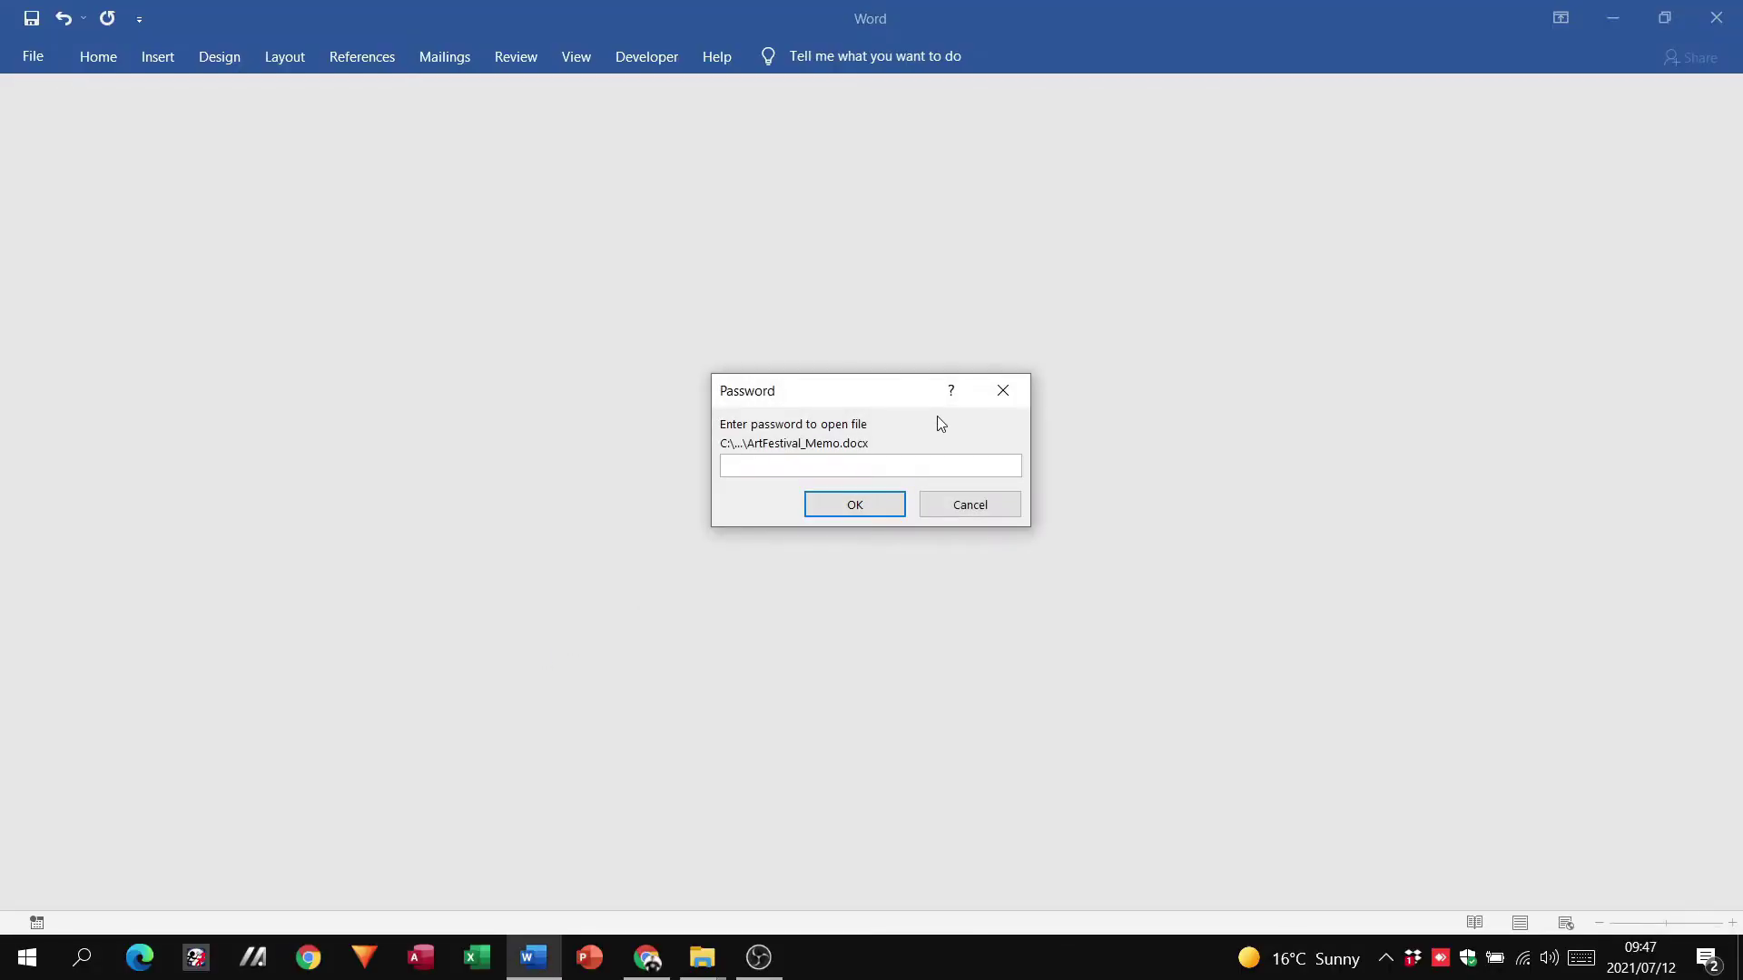
type("12345")
left_click(867, 511)
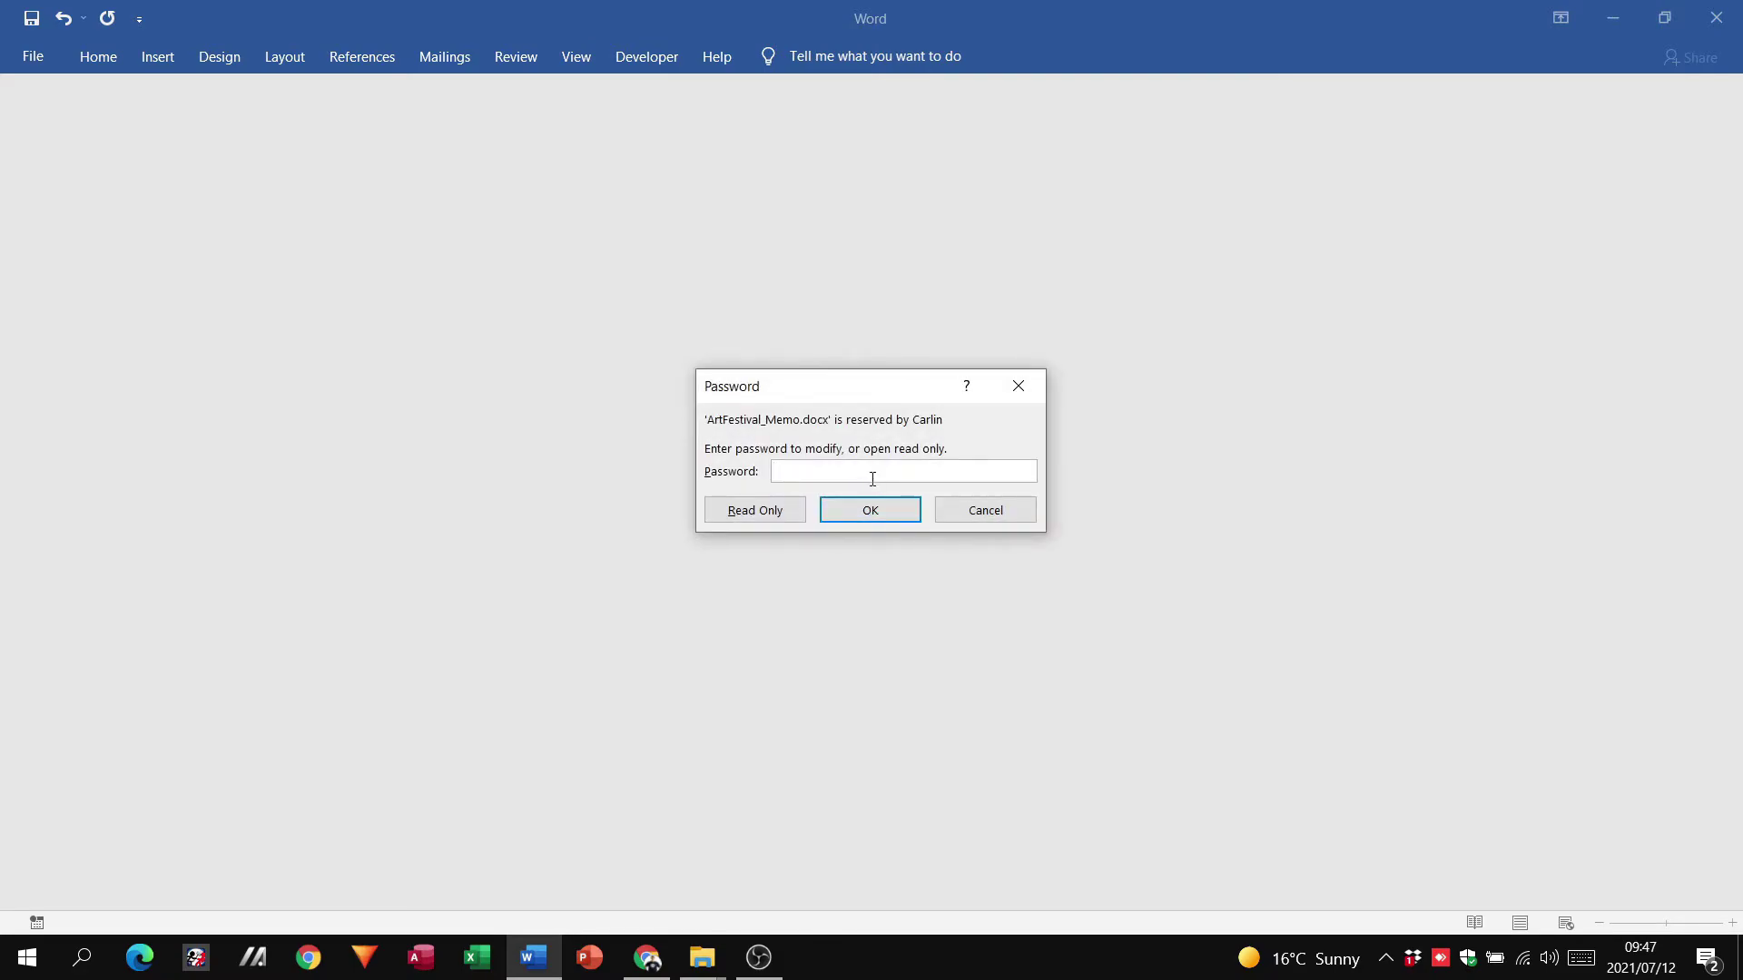
type("12345")
left_click(867, 511)
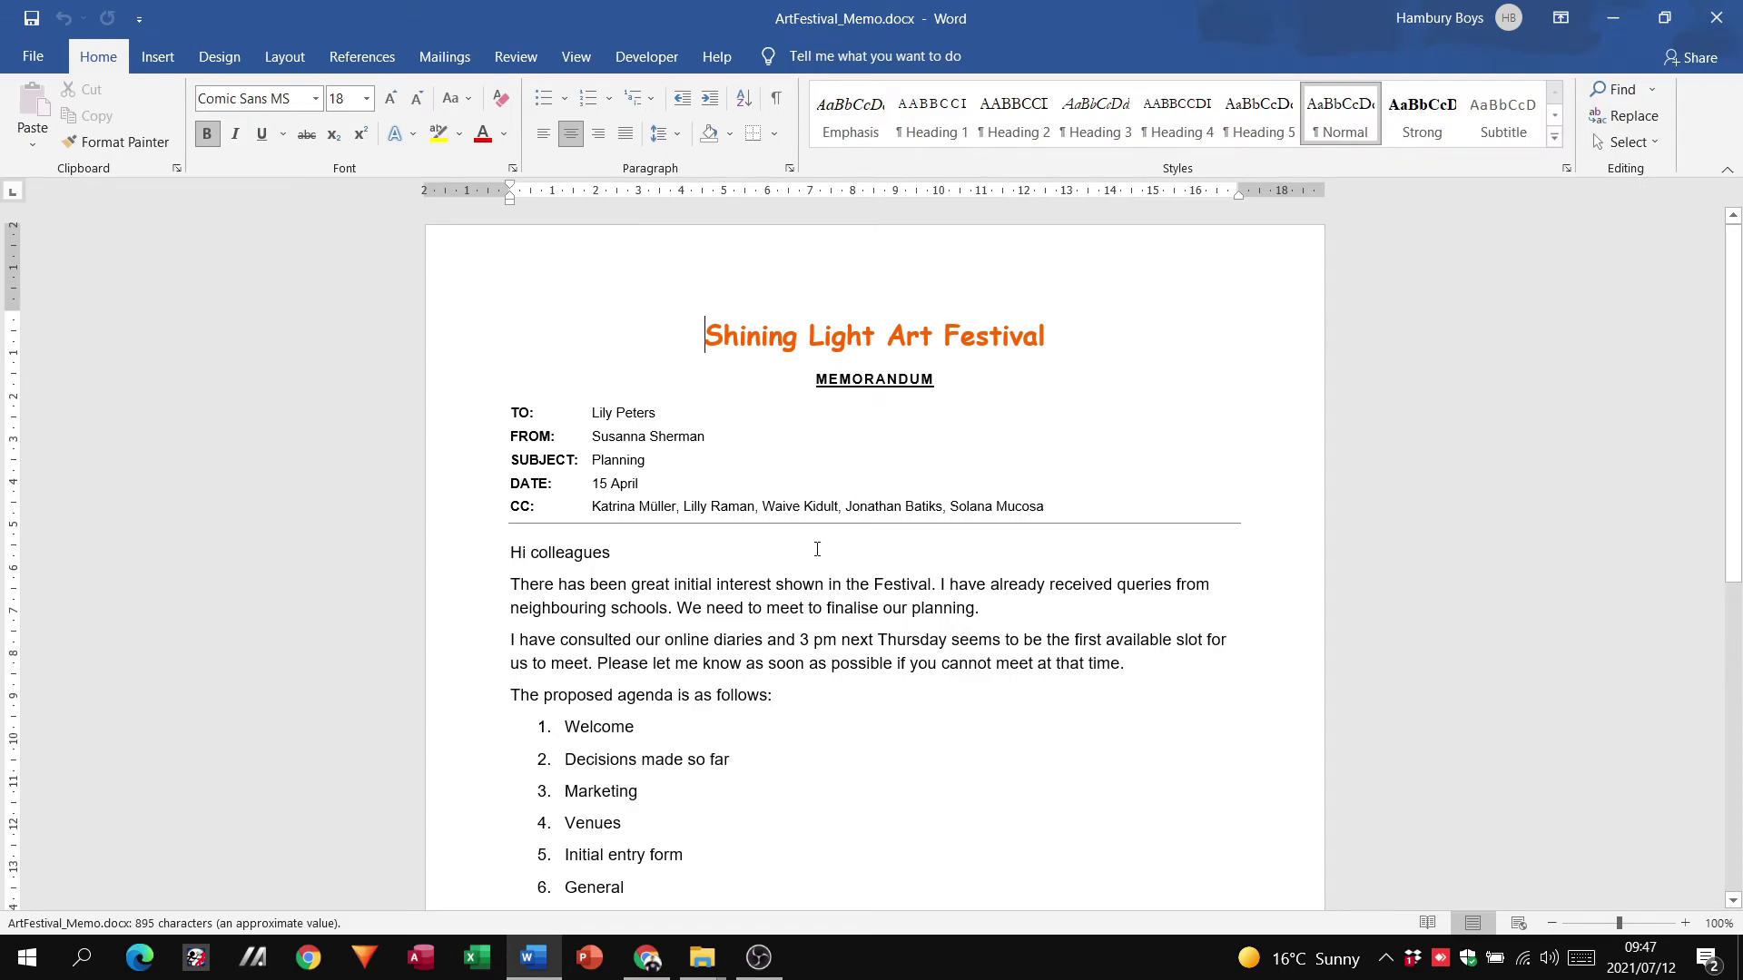
Step: Close Word, reopen ArtFestival_Memo.docx with only the open password, and choose Read Only
left_click(1715, 19)
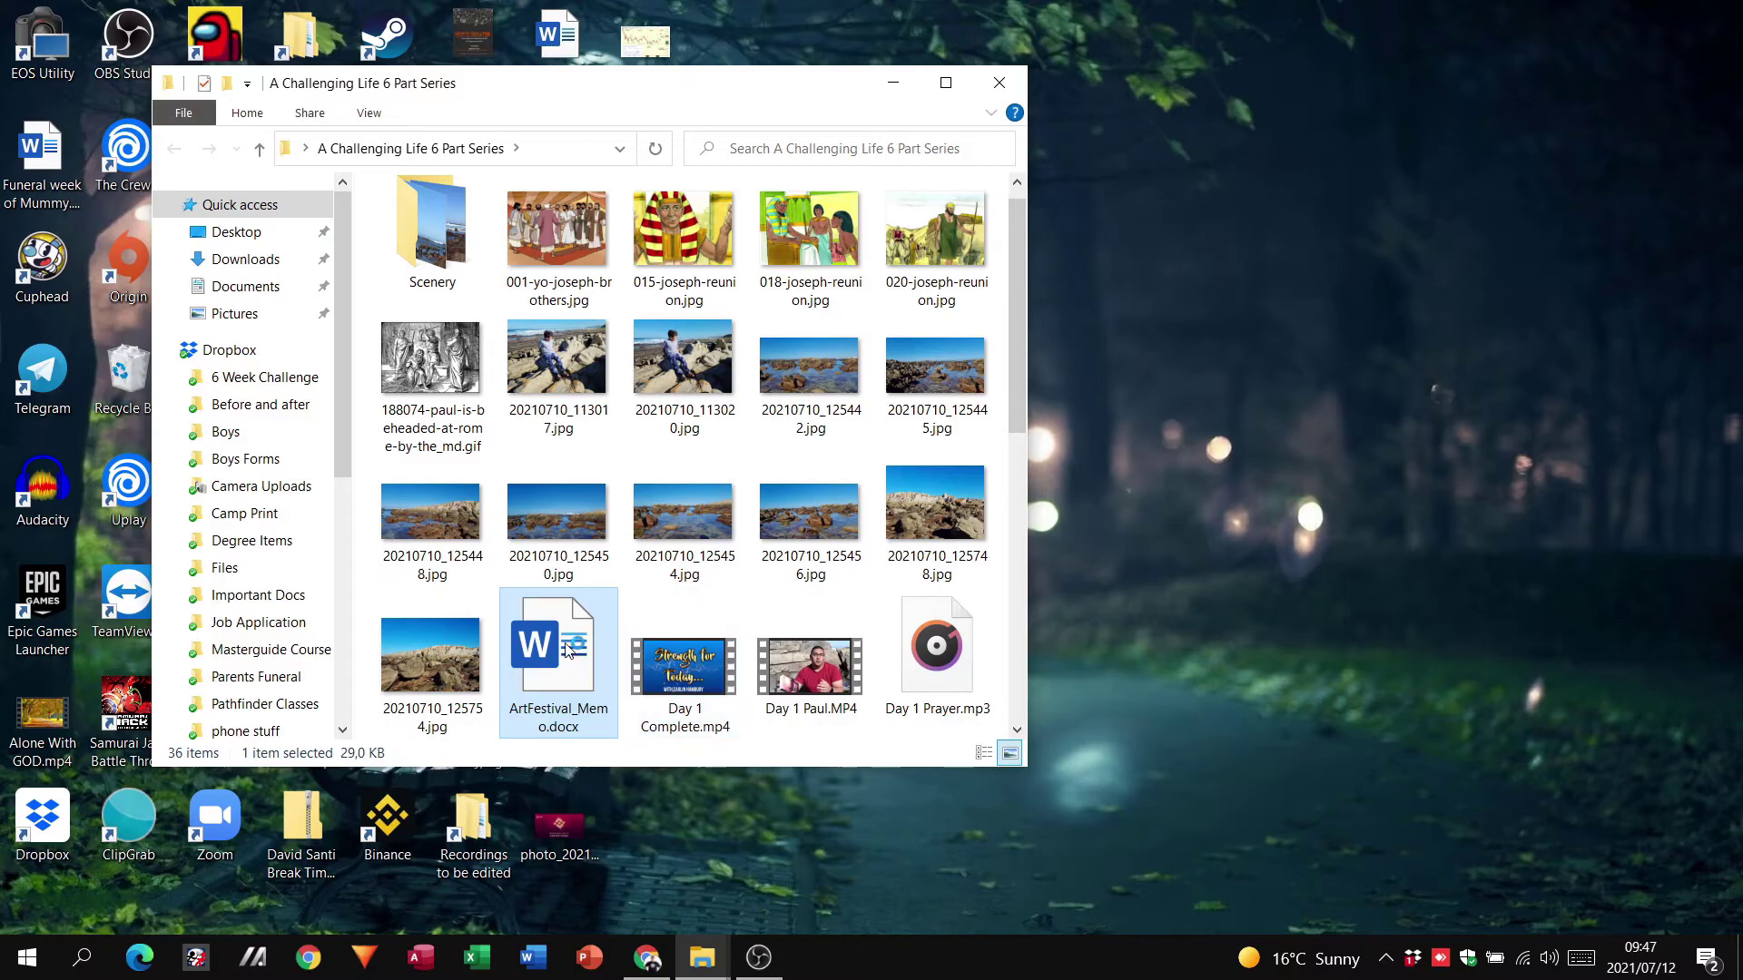
double_click(568, 648)
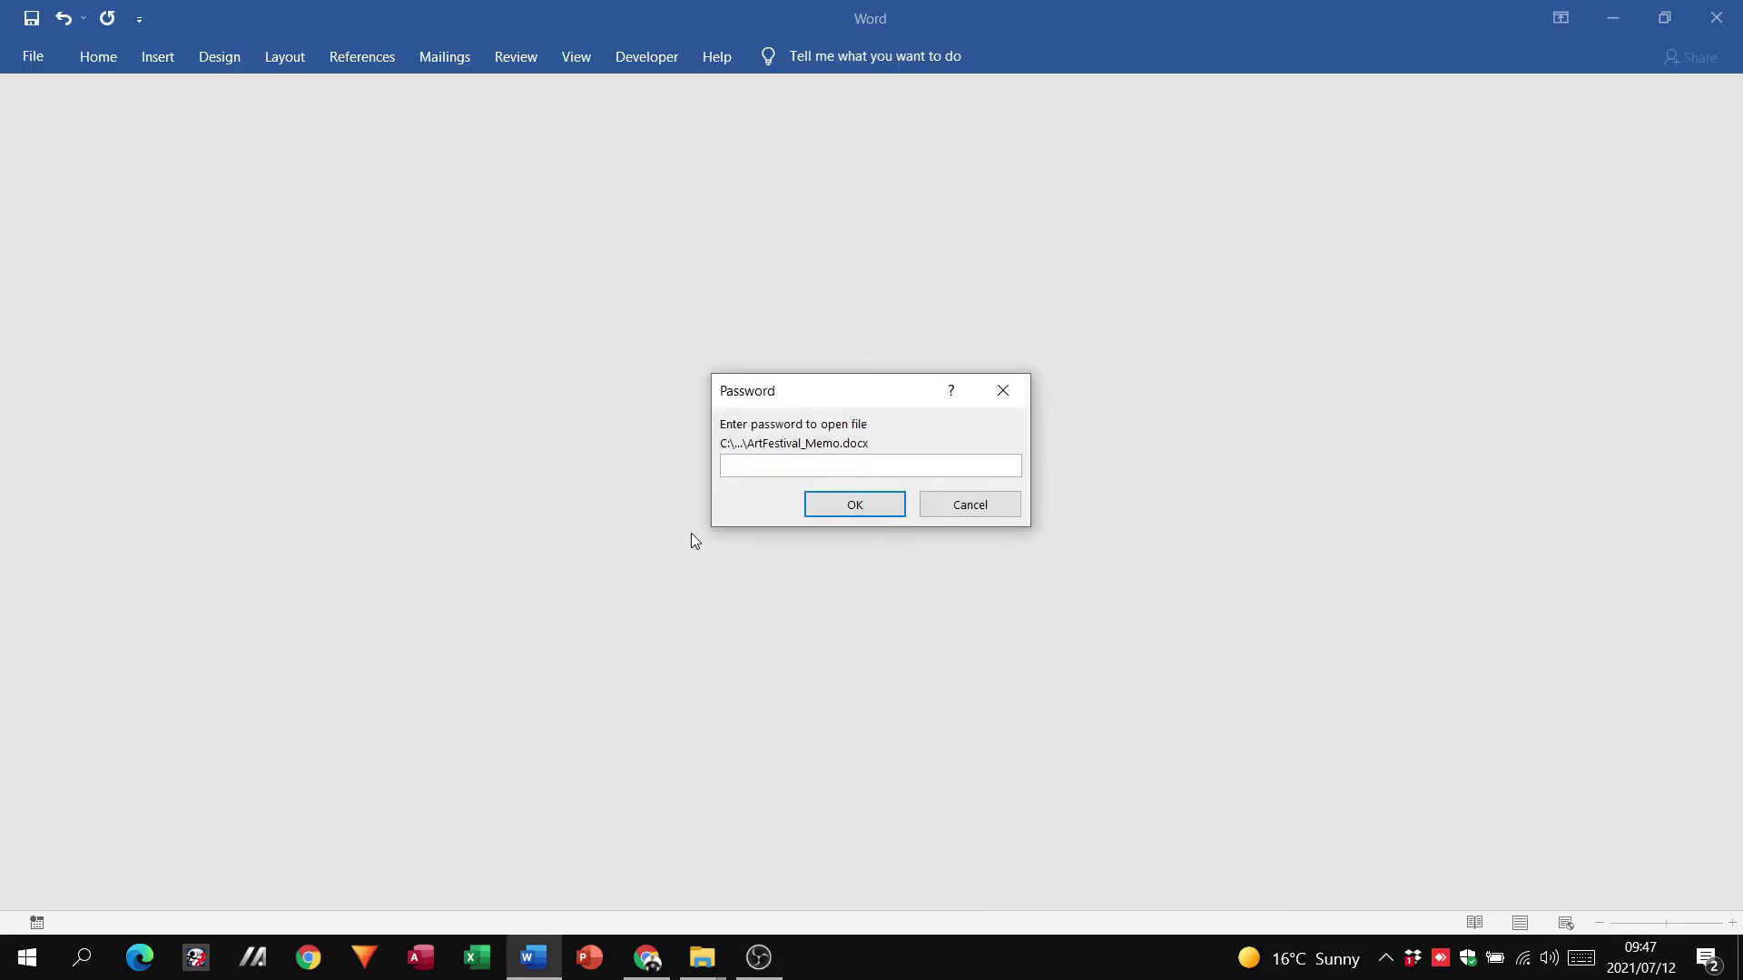
type("••••••")
left_click(868, 505)
left_click(747, 516)
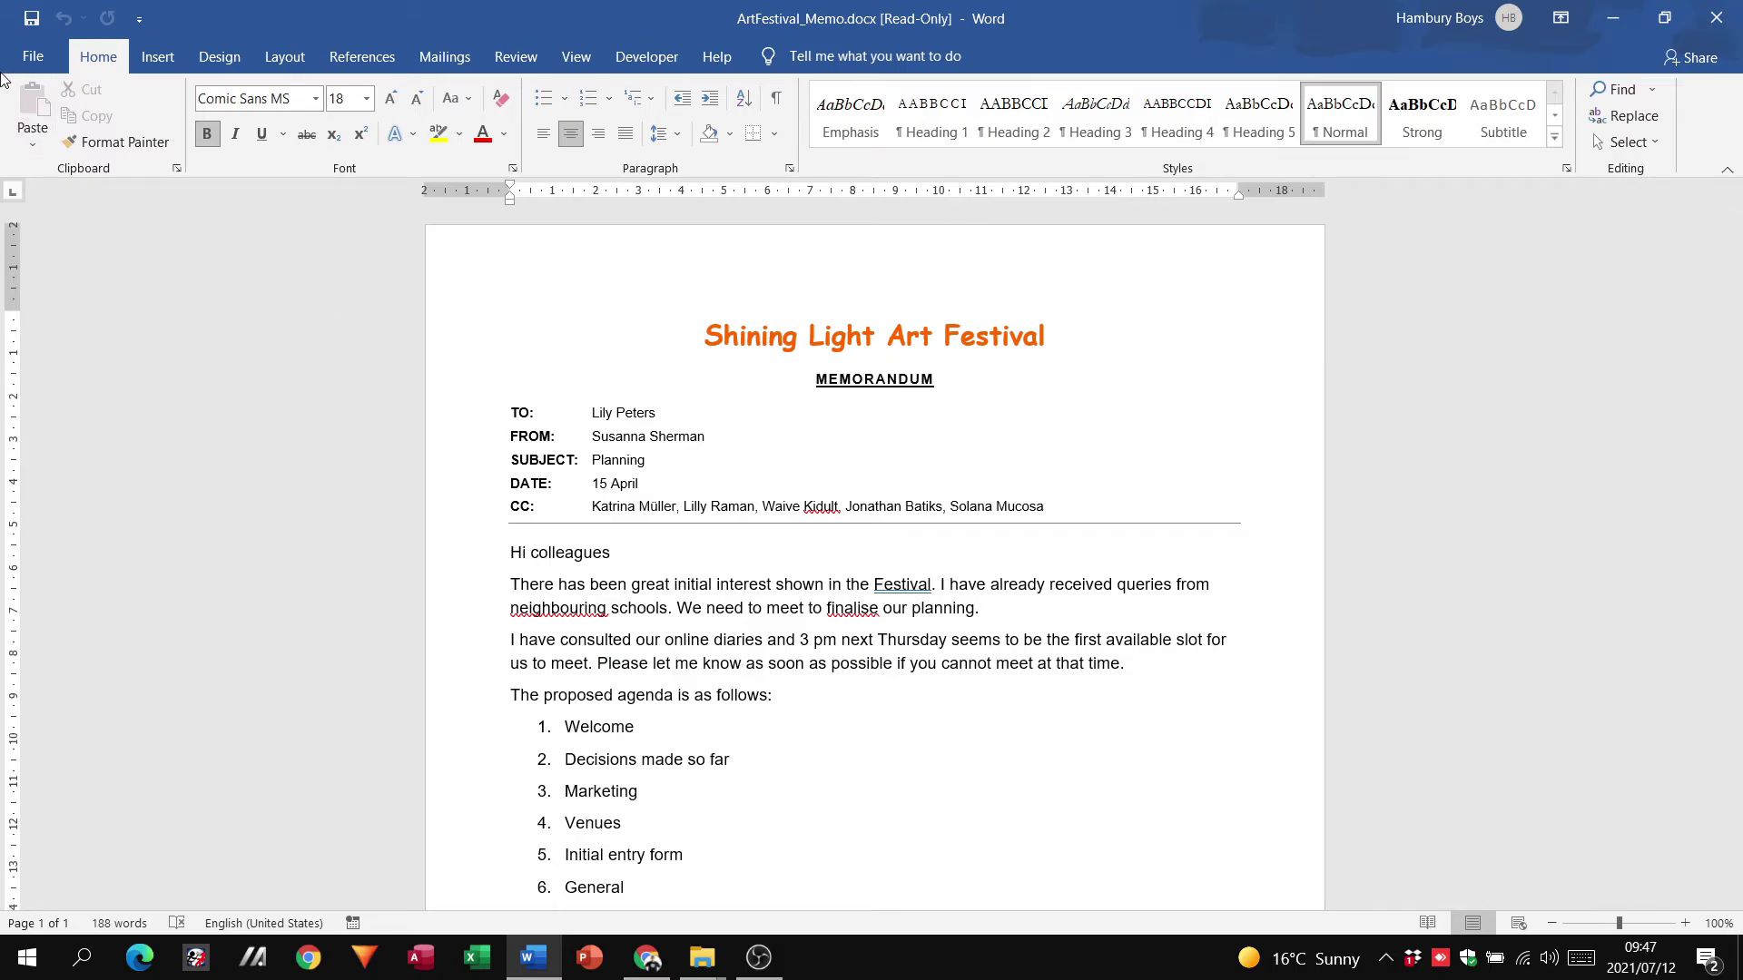
left_click(33, 56)
left_click(77, 363)
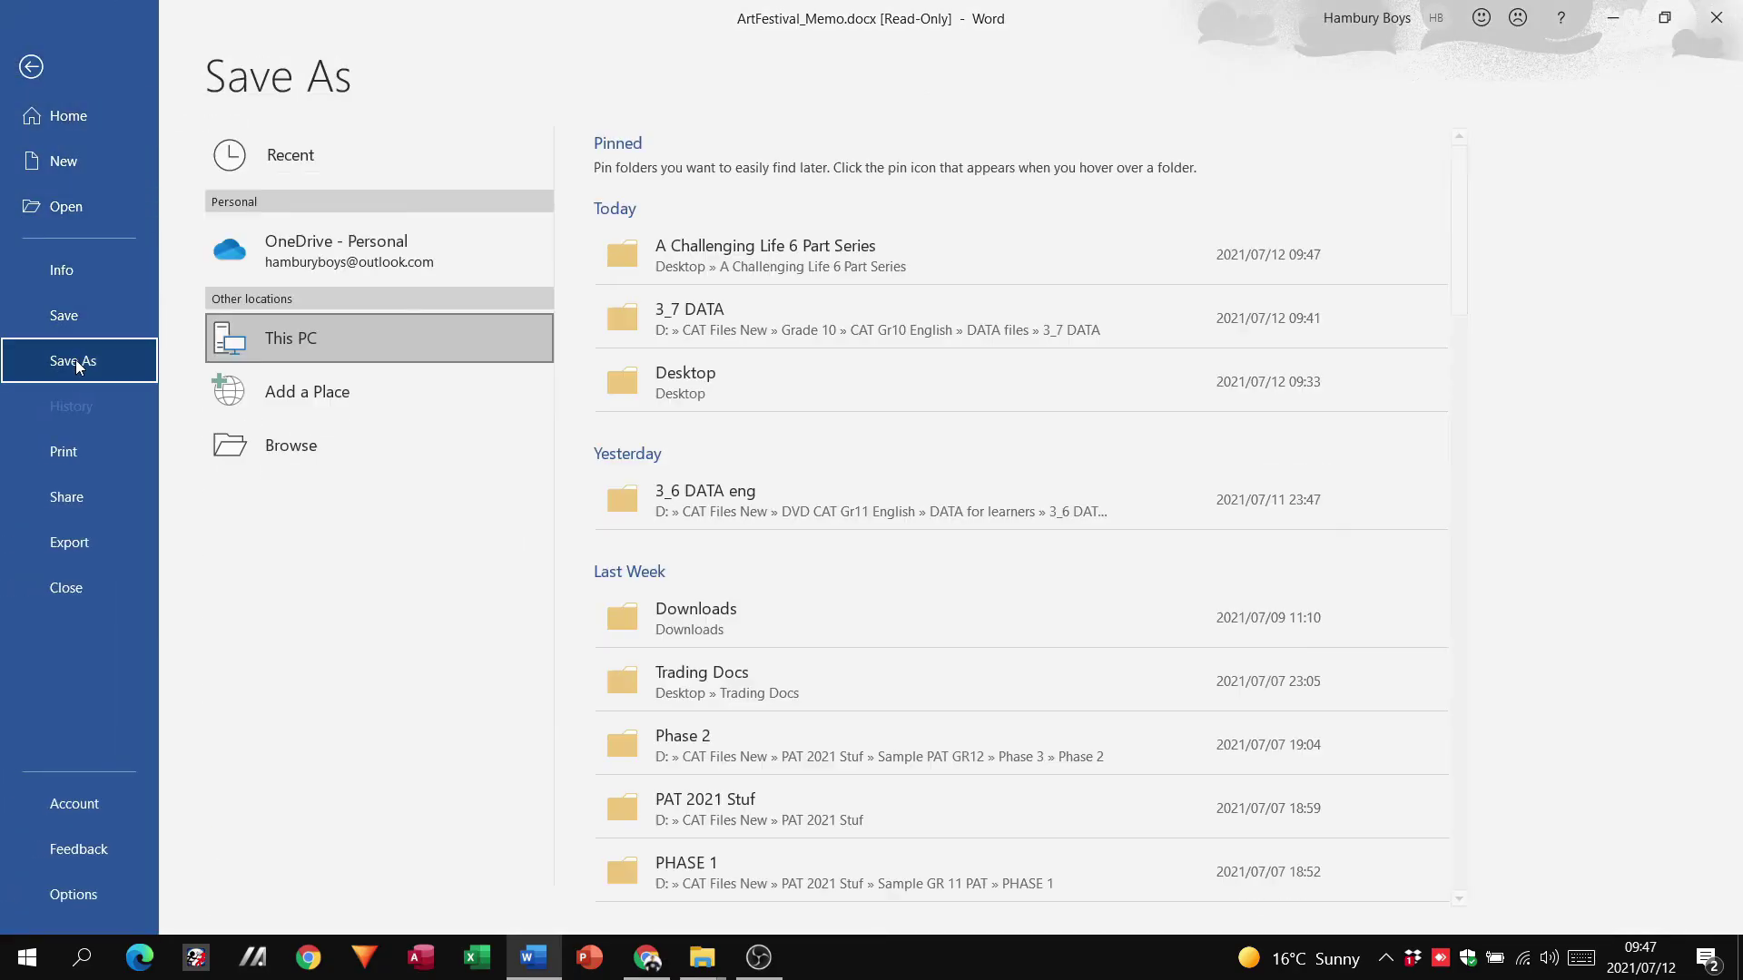
left_click(661, 374)
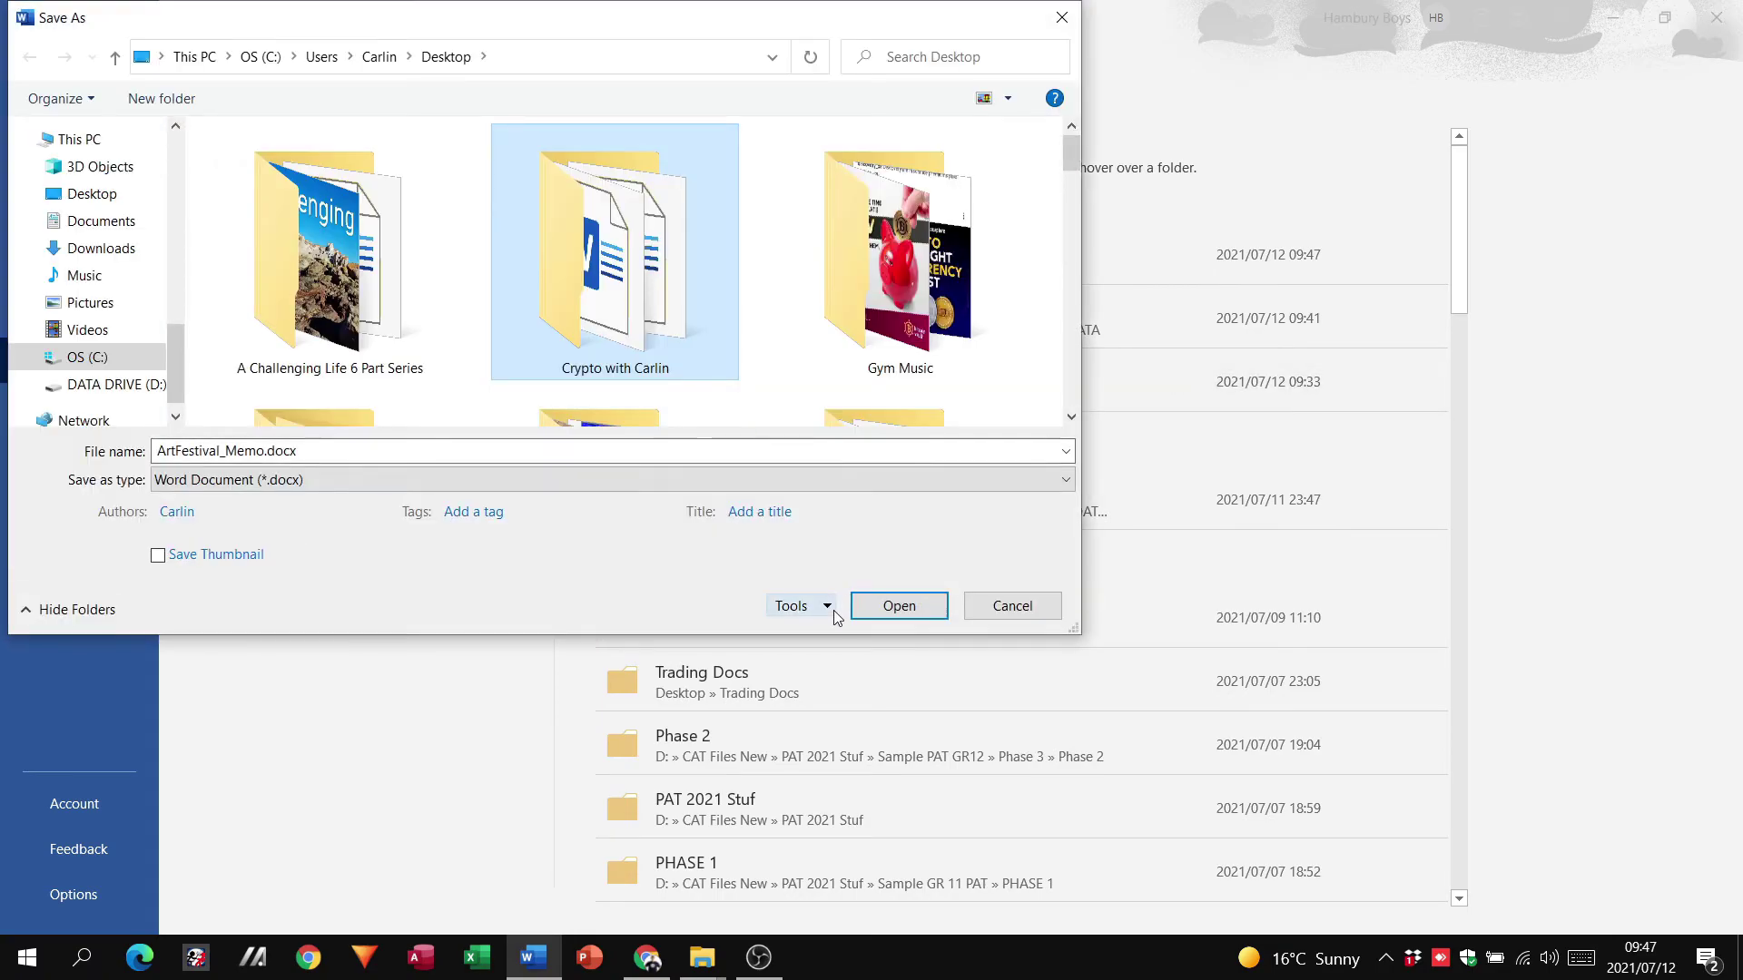
left_click(827, 609)
left_click(839, 676)
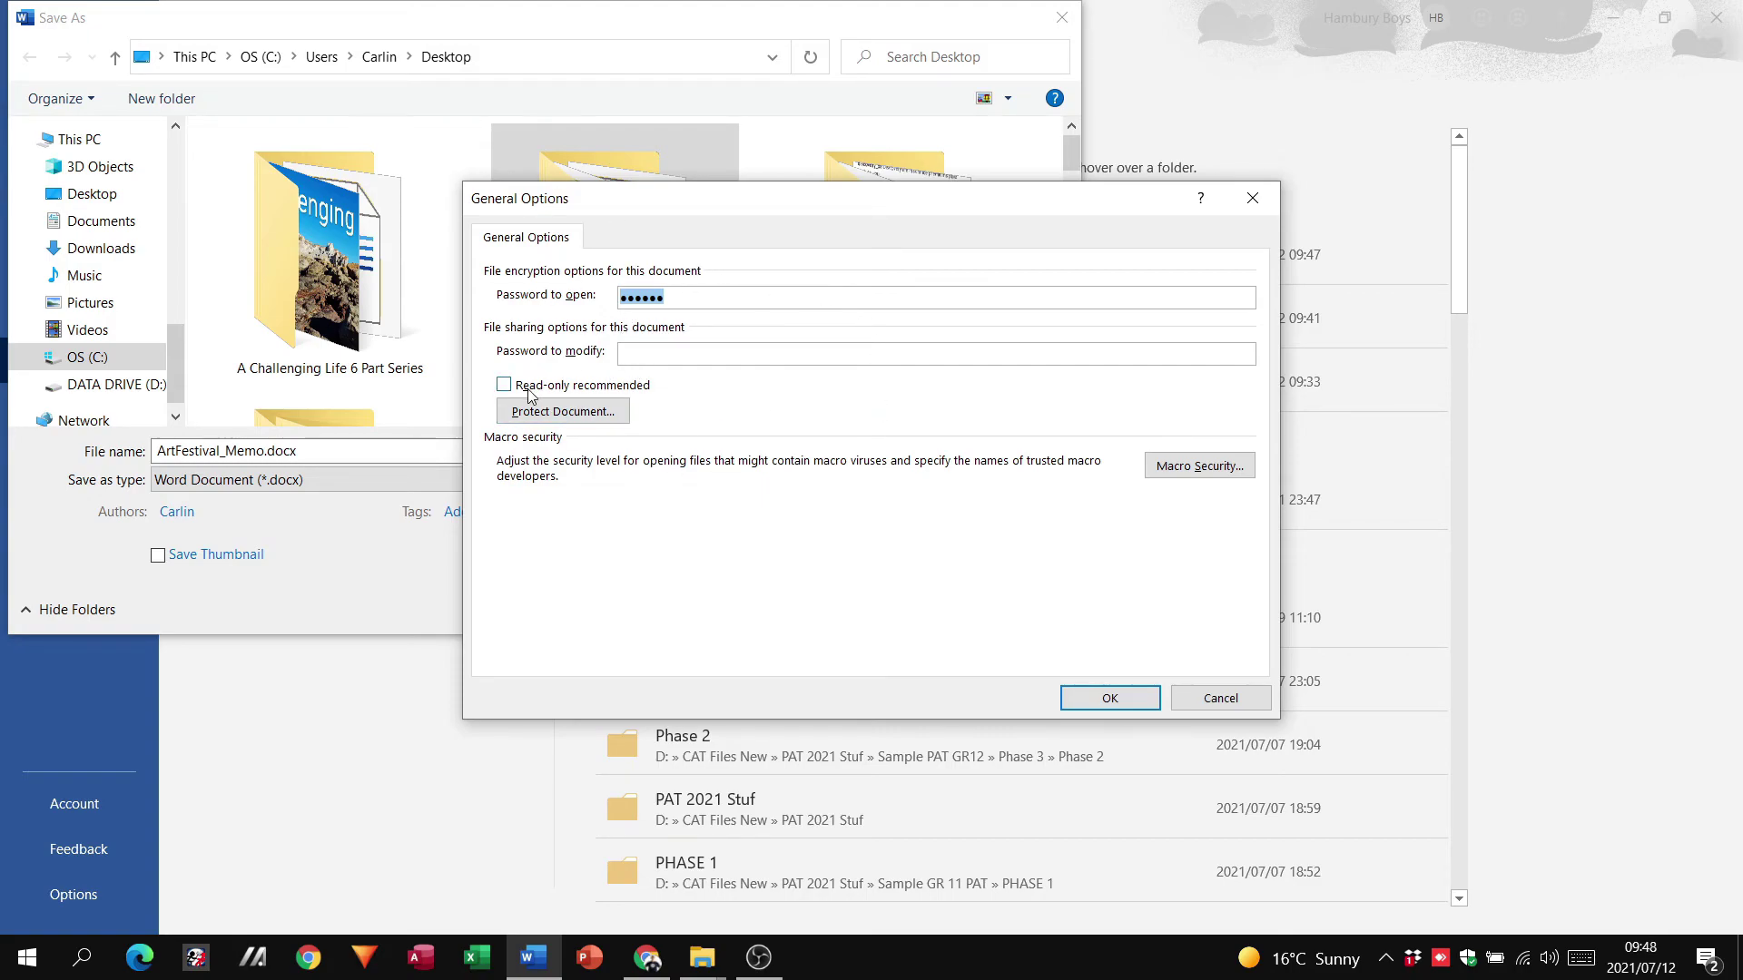
left_click(1214, 696)
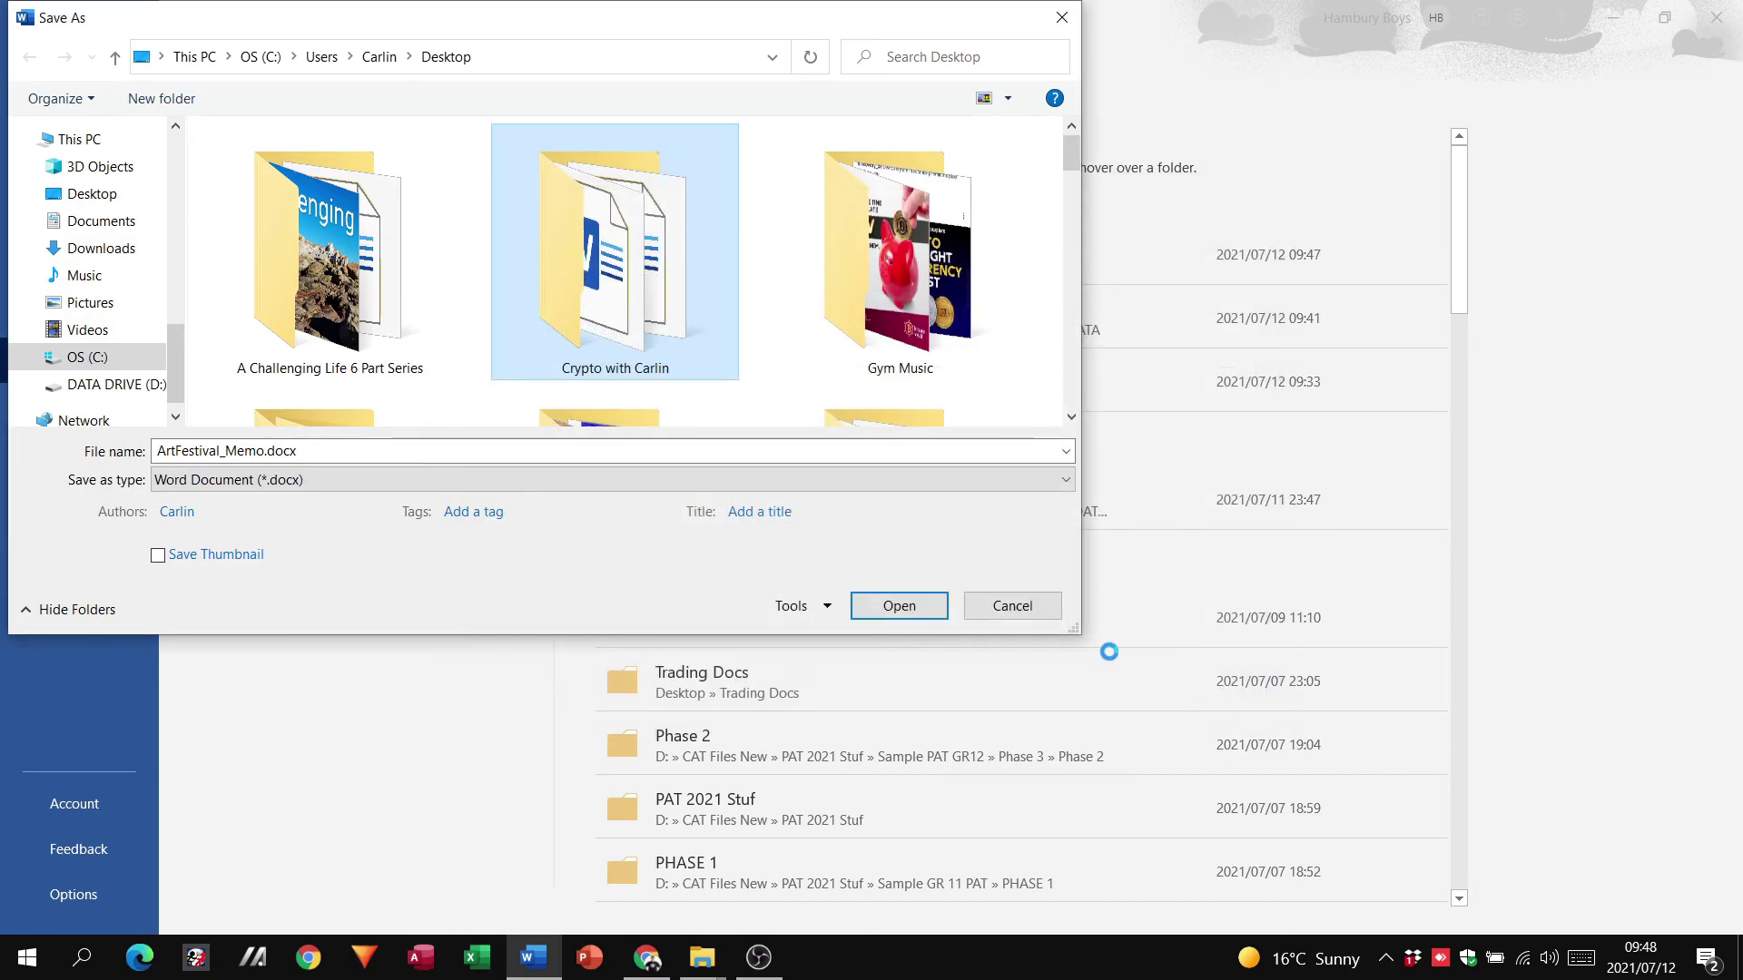
left_click(1032, 614)
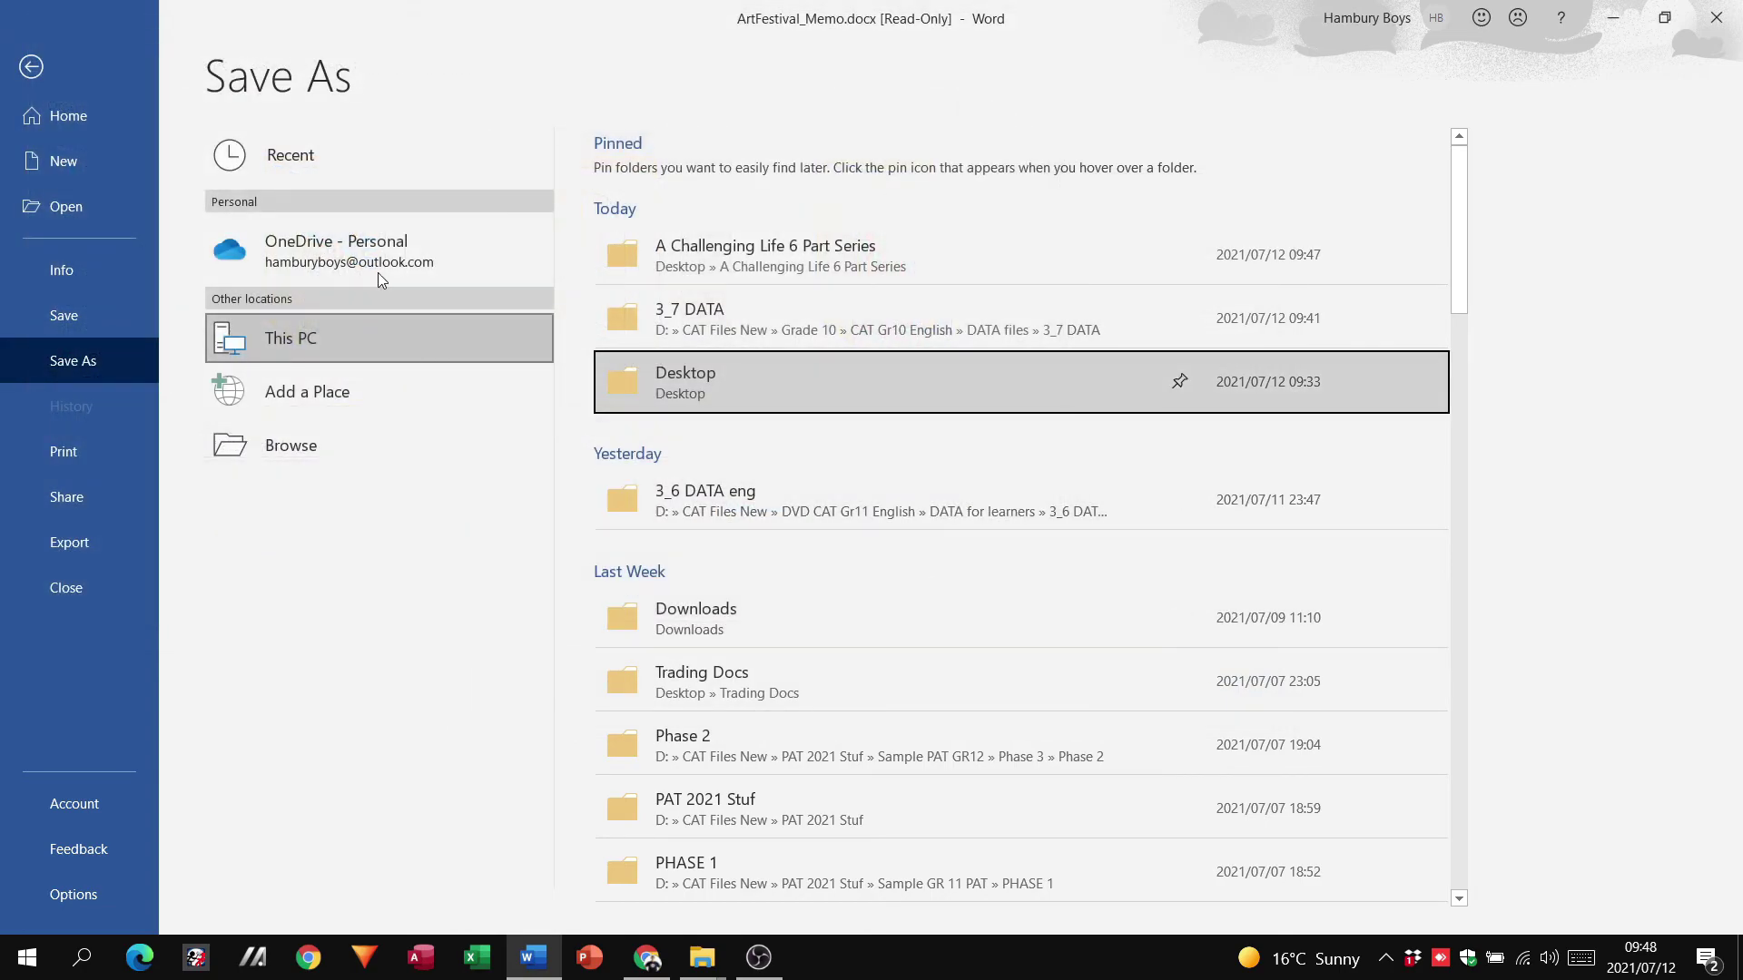
left_click(102, 117)
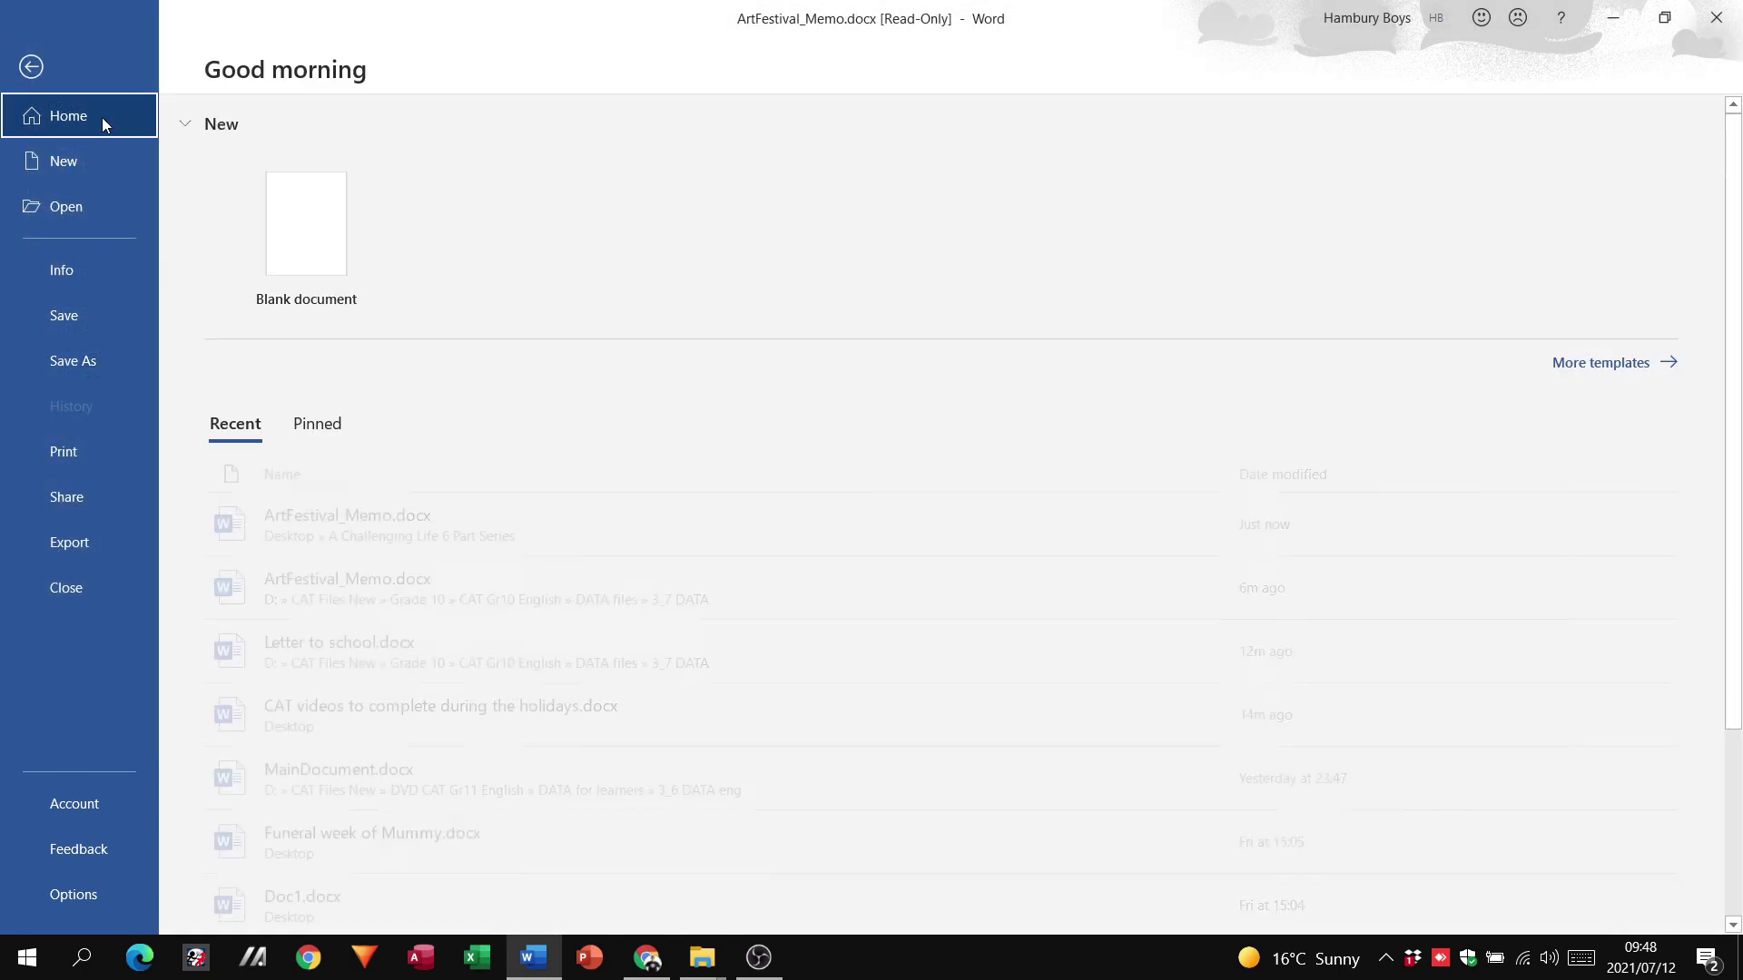
left_click(368, 512)
left_click(369, 512)
left_click(277, 364)
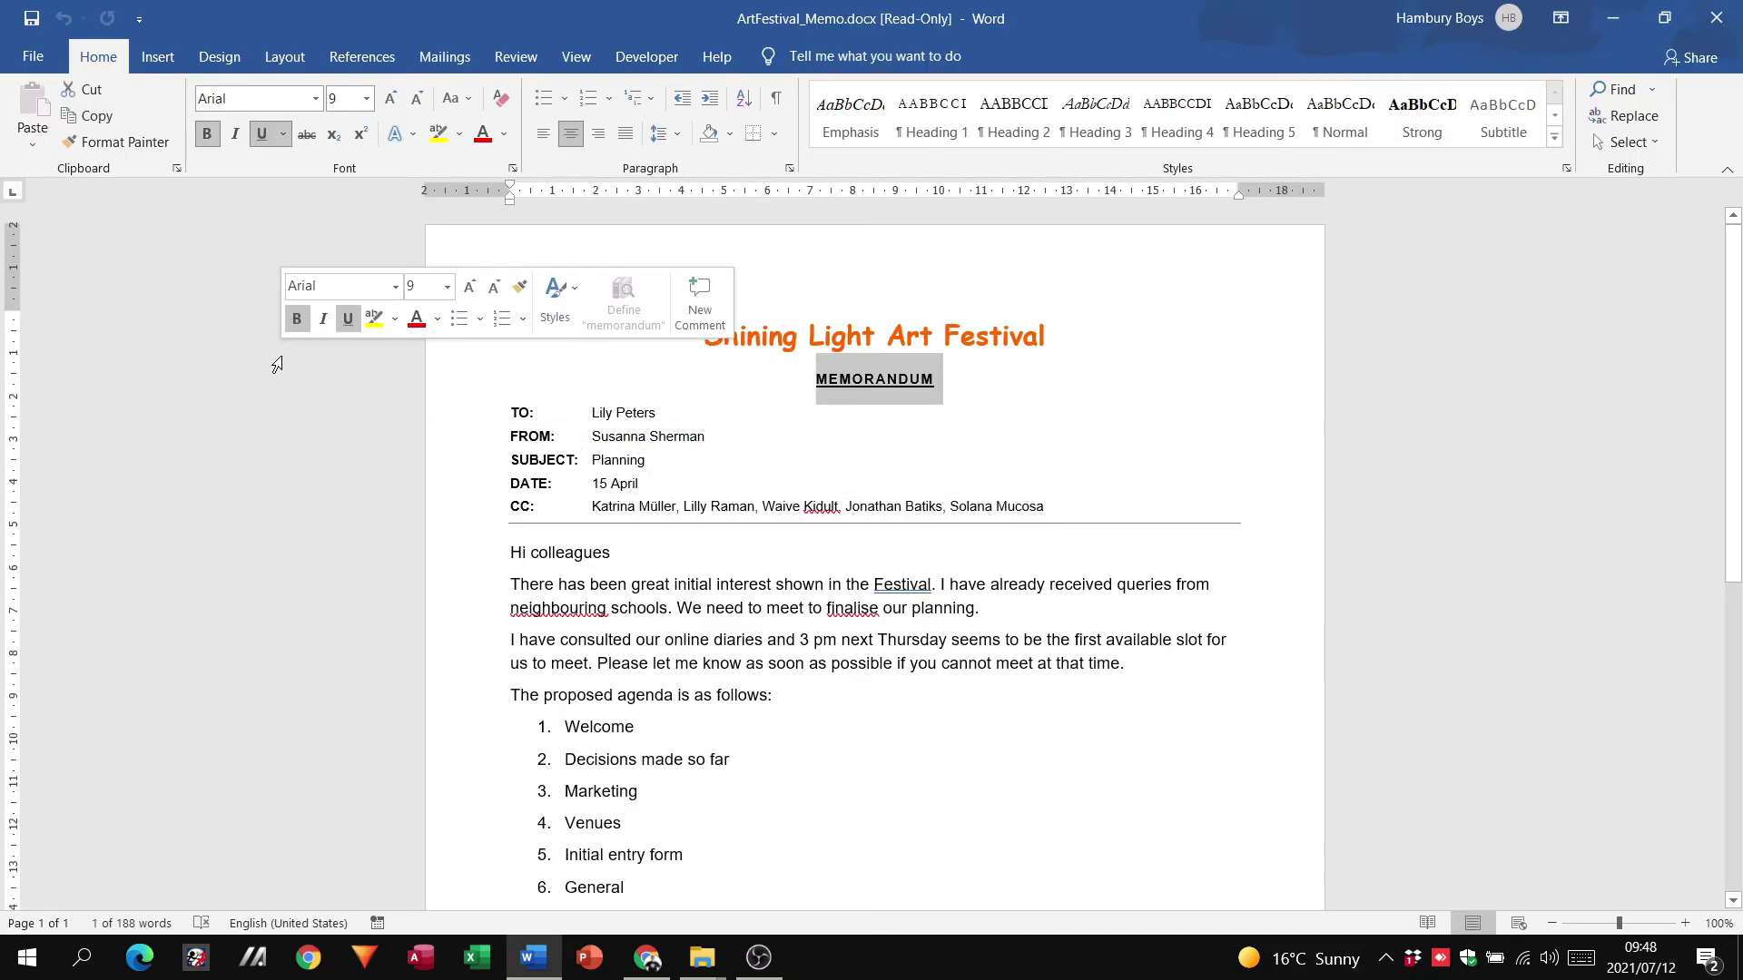